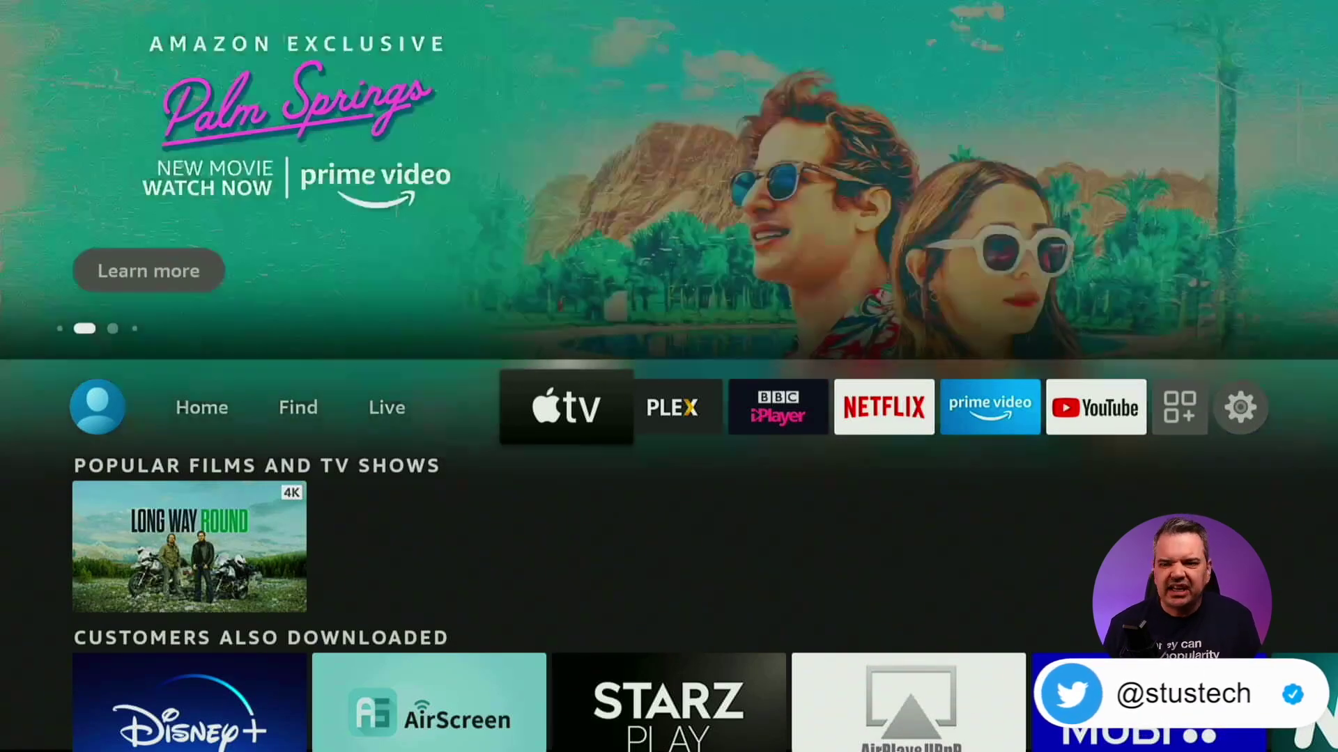
Go to Settings > Applications, which shows 859 MB of 5.28 GB free, and highlight Manage Installed Applications.
key(Right)
key(Right)
key(Right)
key(Right)
key(Right)
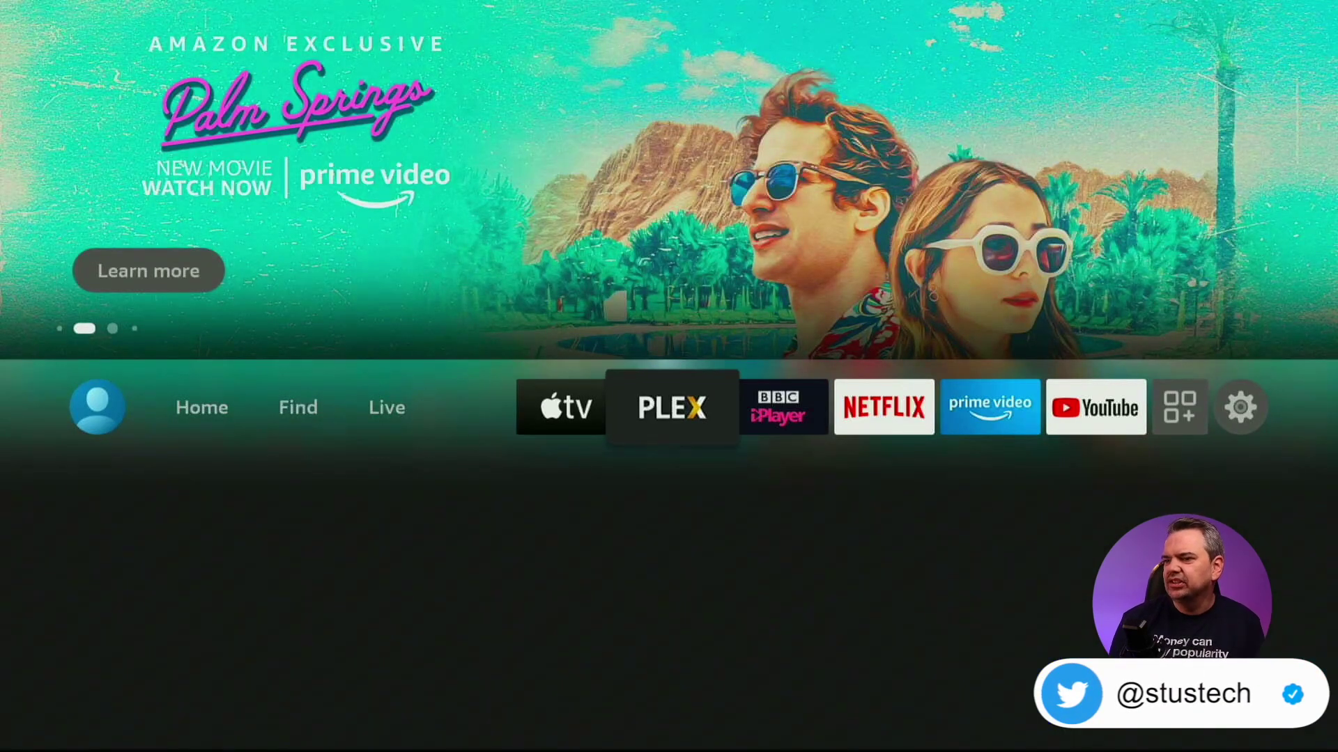
key(Right)
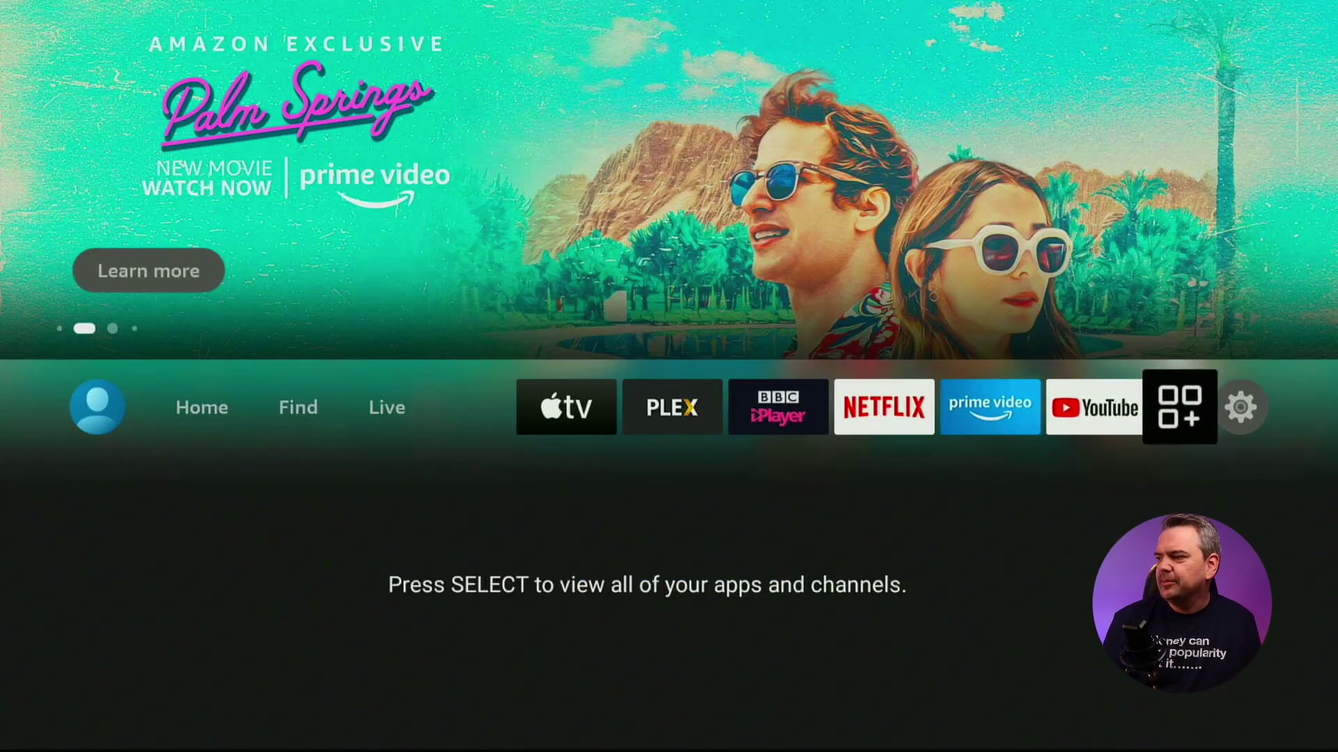
key(Right)
key(Left)
key(Right)
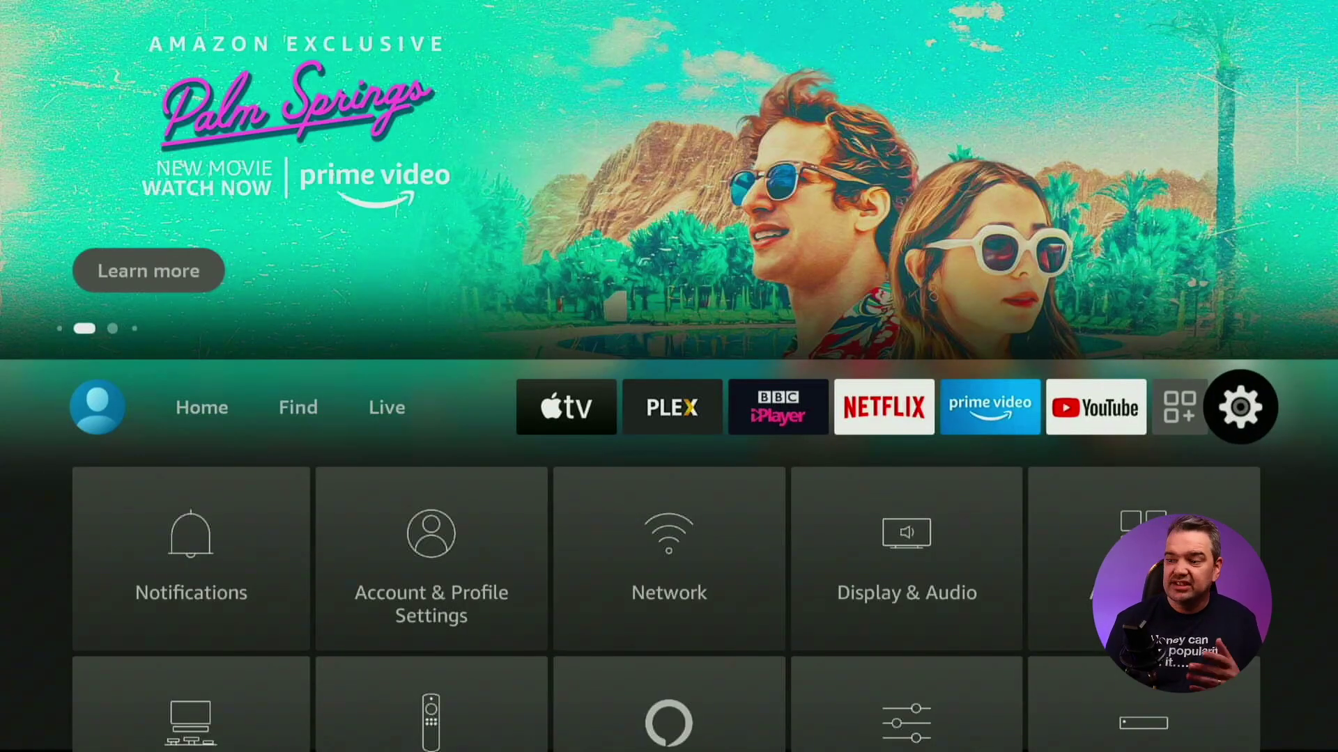
key(Down)
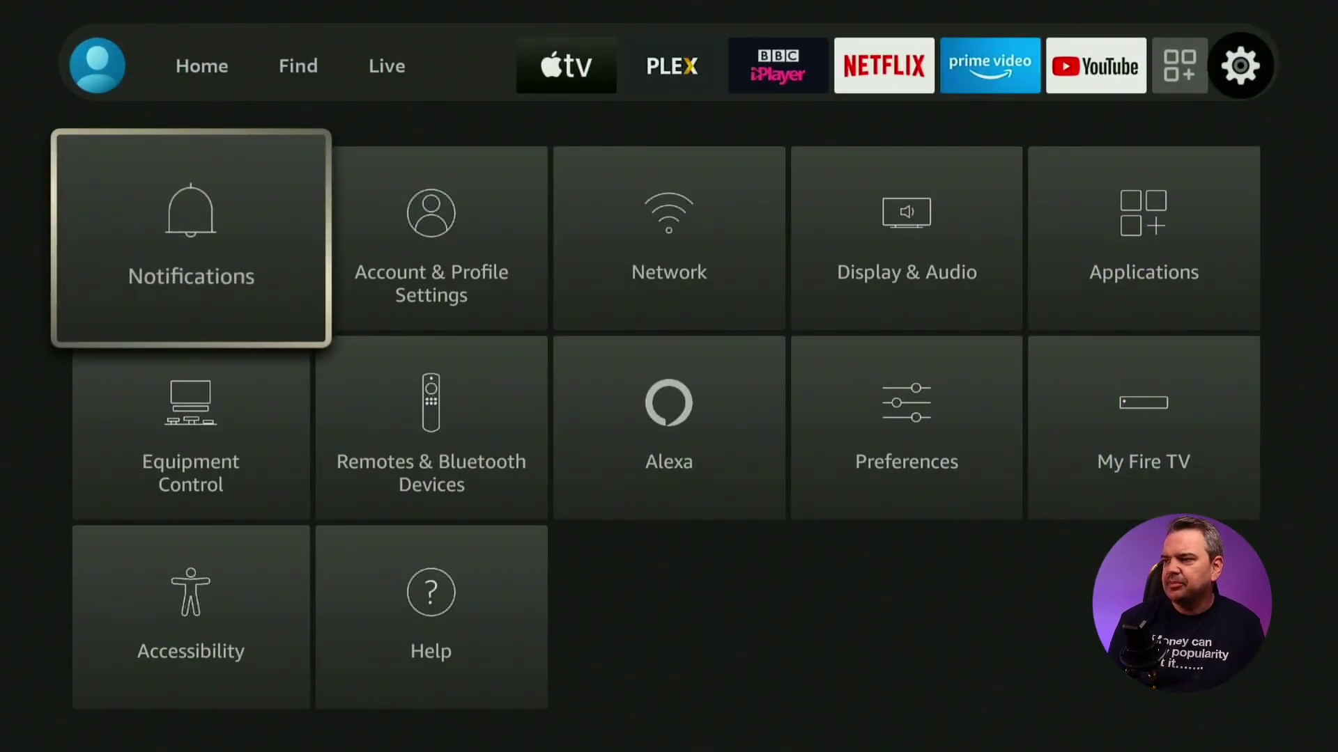
key(Right)
key(Right)
key(Right)
key(Right)
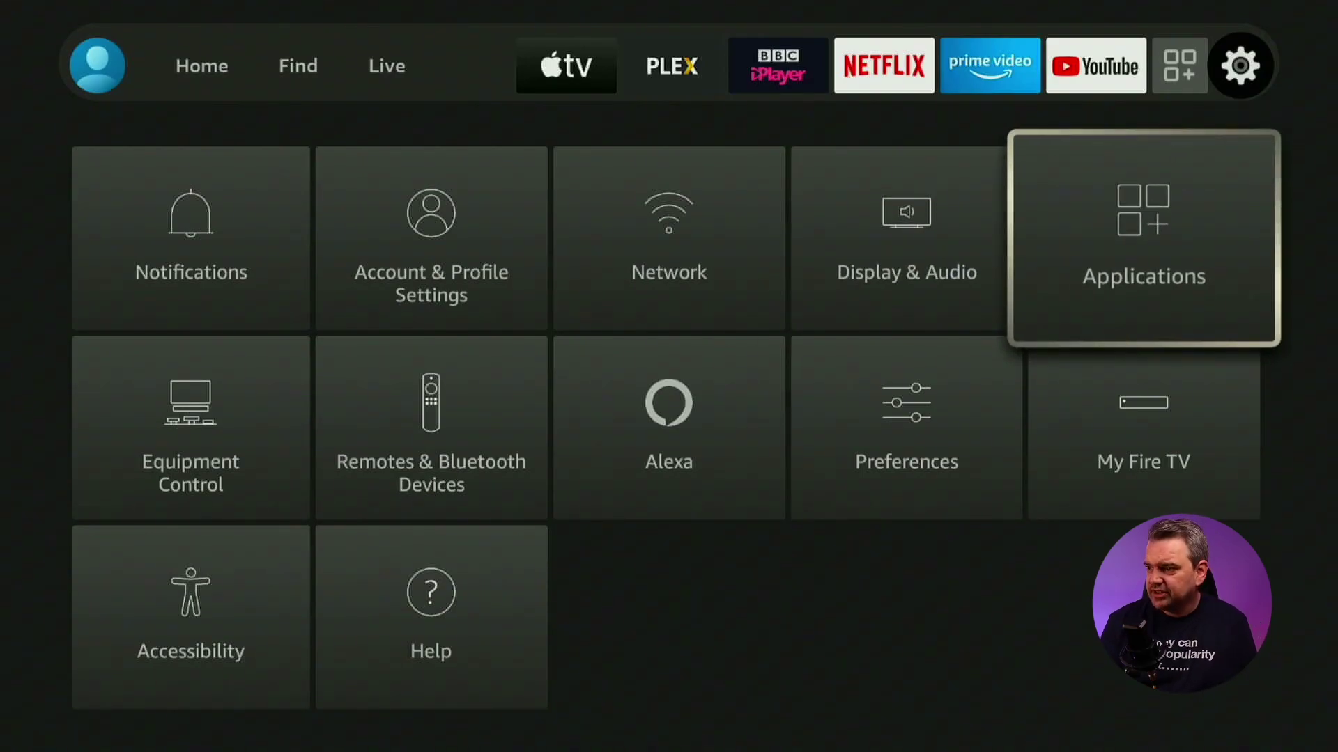
key(Return)
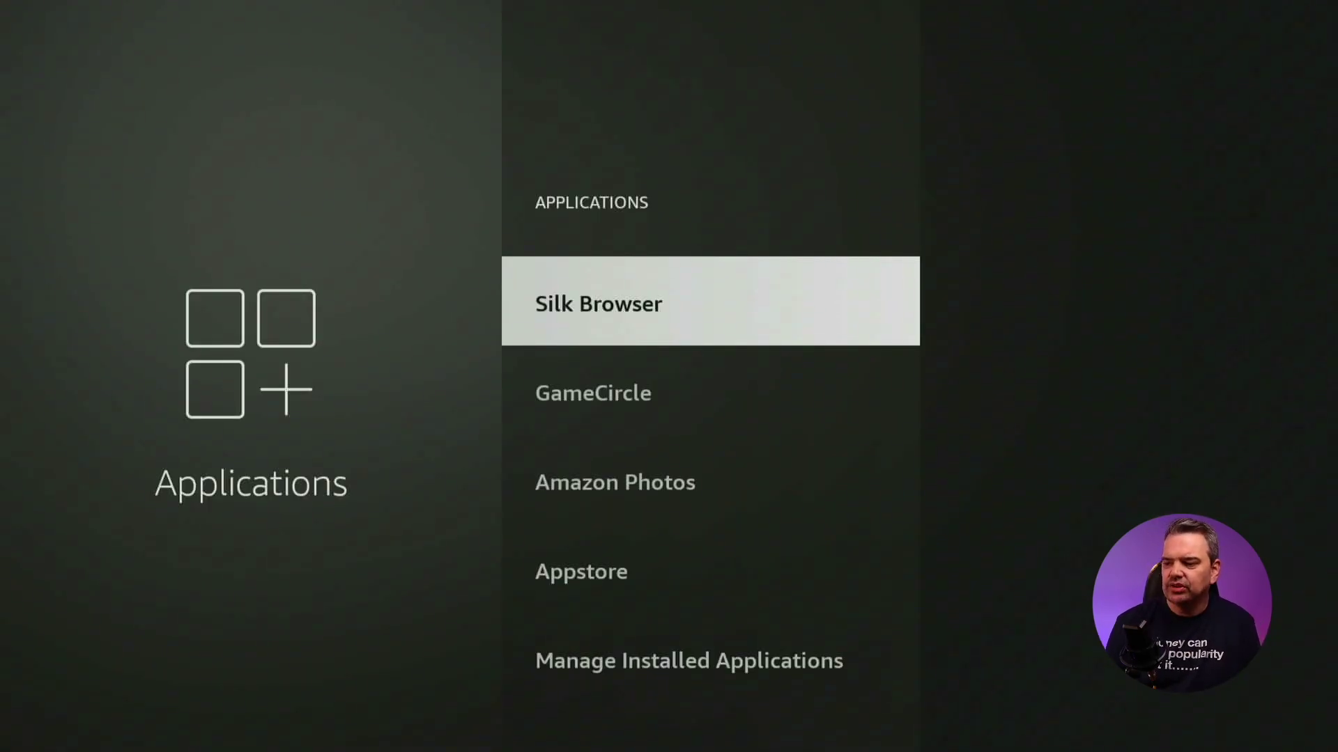
key(Down)
key(Down)
key(Down)
key(Down)
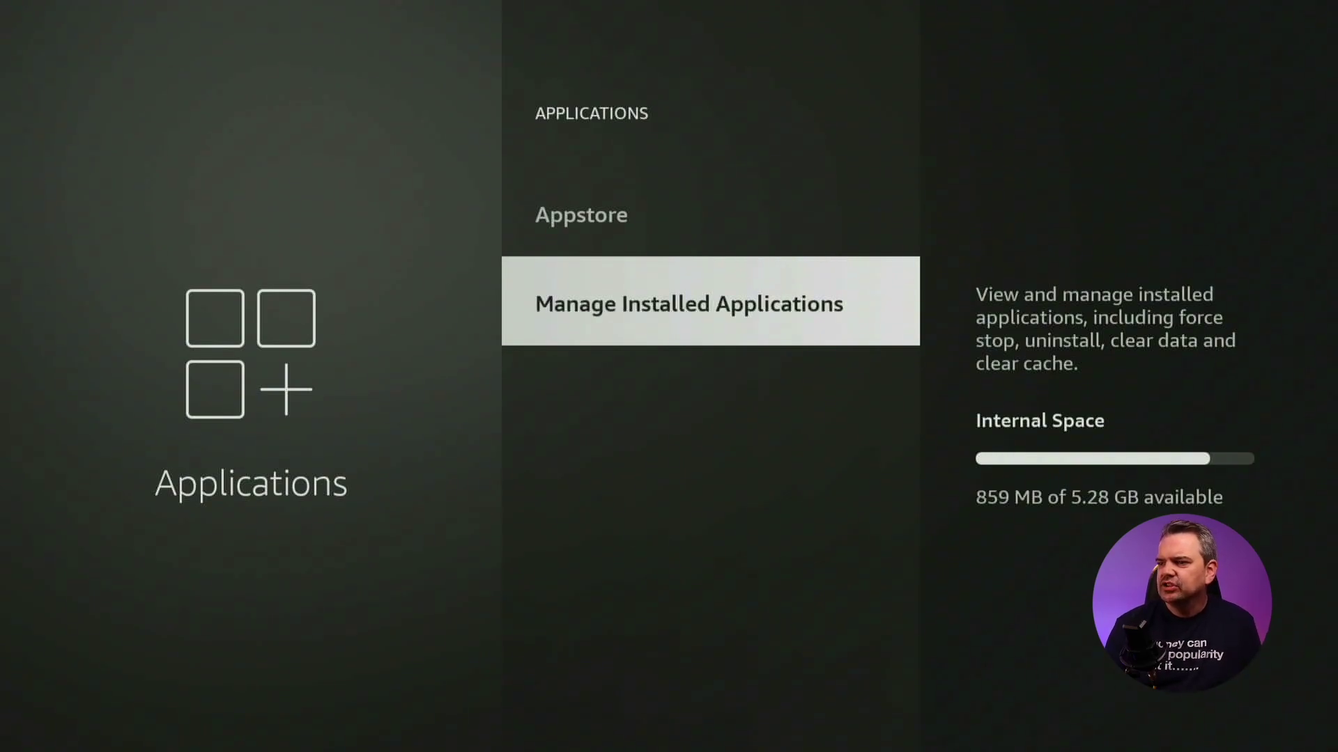
Open Manage Installed Applications and move down to AnthymTV, which shows a 44.95 MB size and 11.05 MB cache.
key(Return)
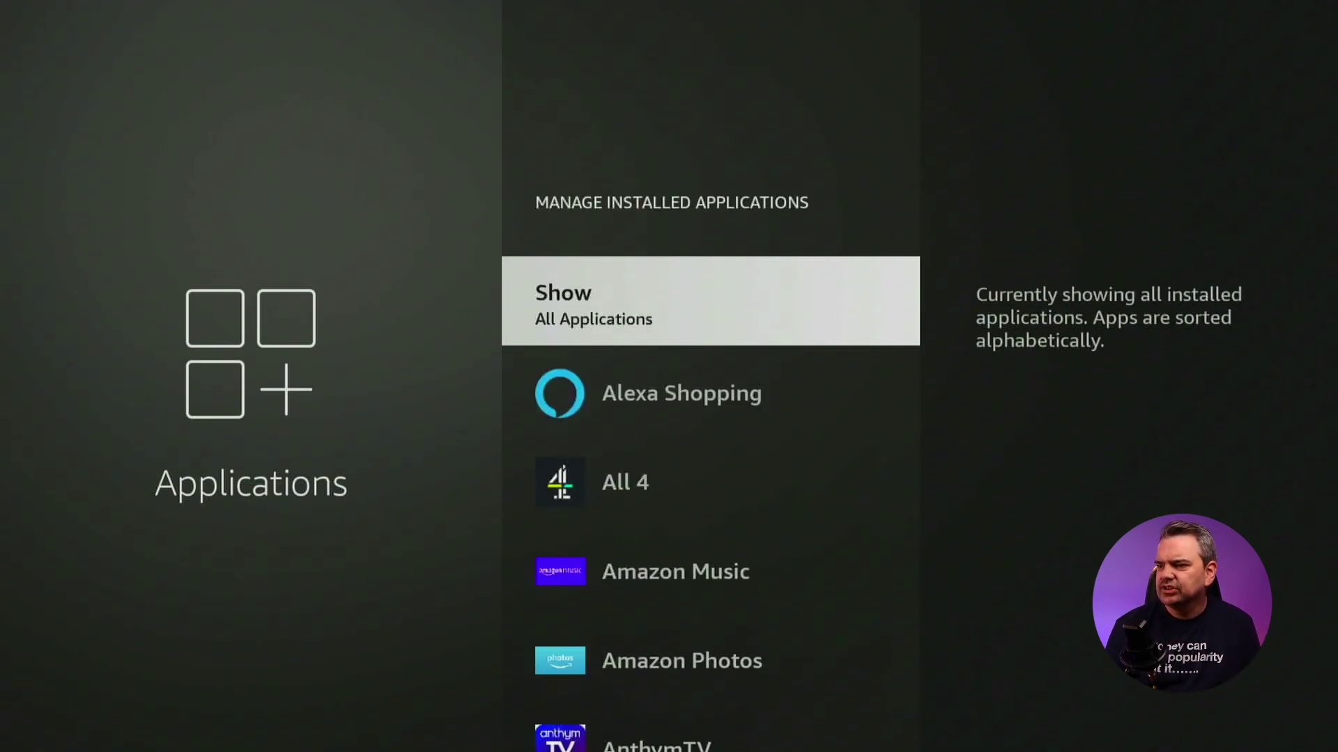
key(Down)
key(Down)
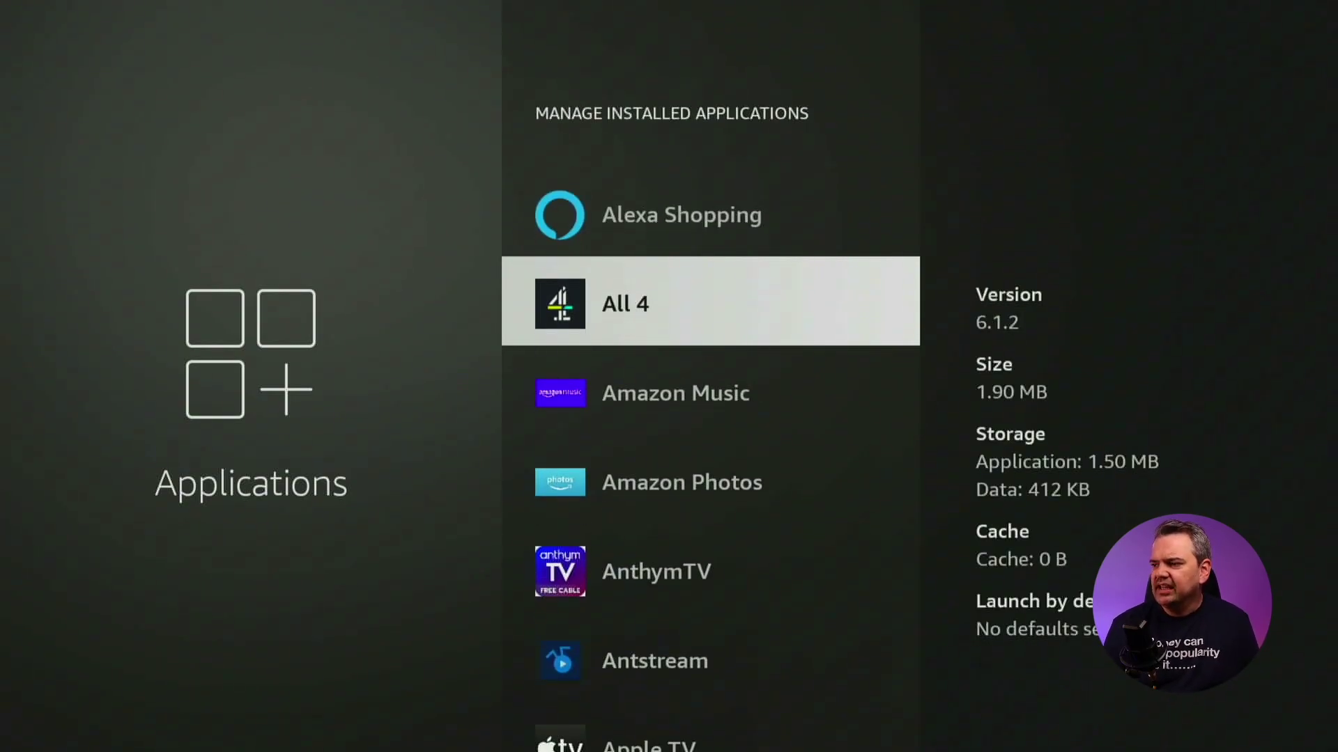
key(Down)
key(Down)
key(Down)
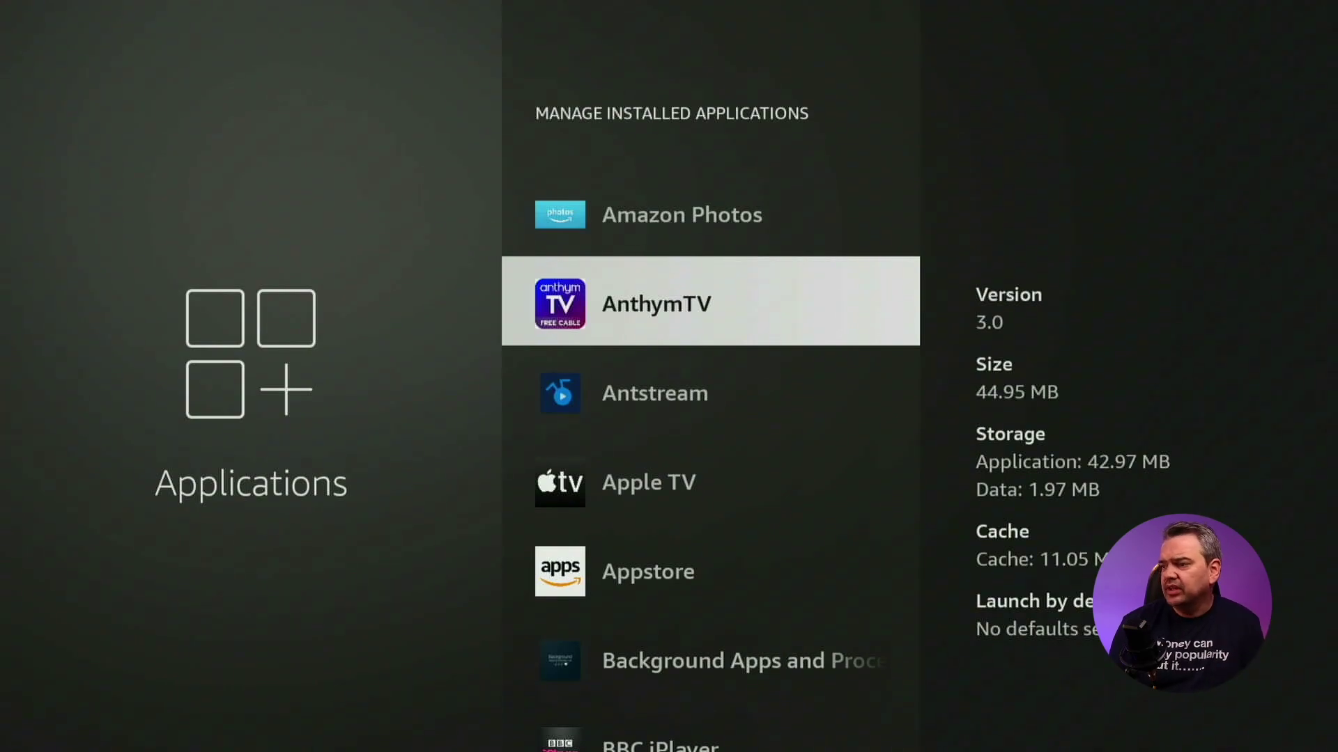
Clear AnthymTV's 11.05 MB cache to 0 B and go back to the app list.
key(Return)
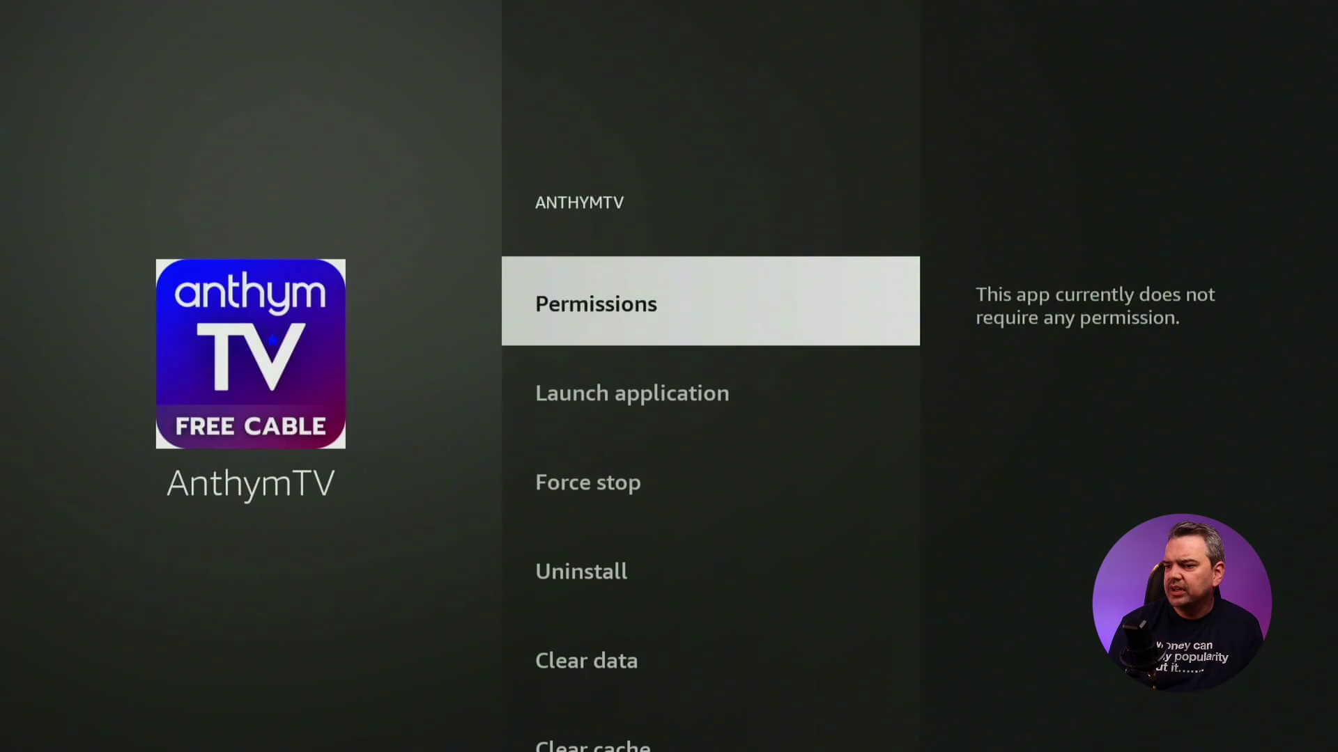
key(Down)
key(Down)
key(Down)
key(Down)
key(Down)
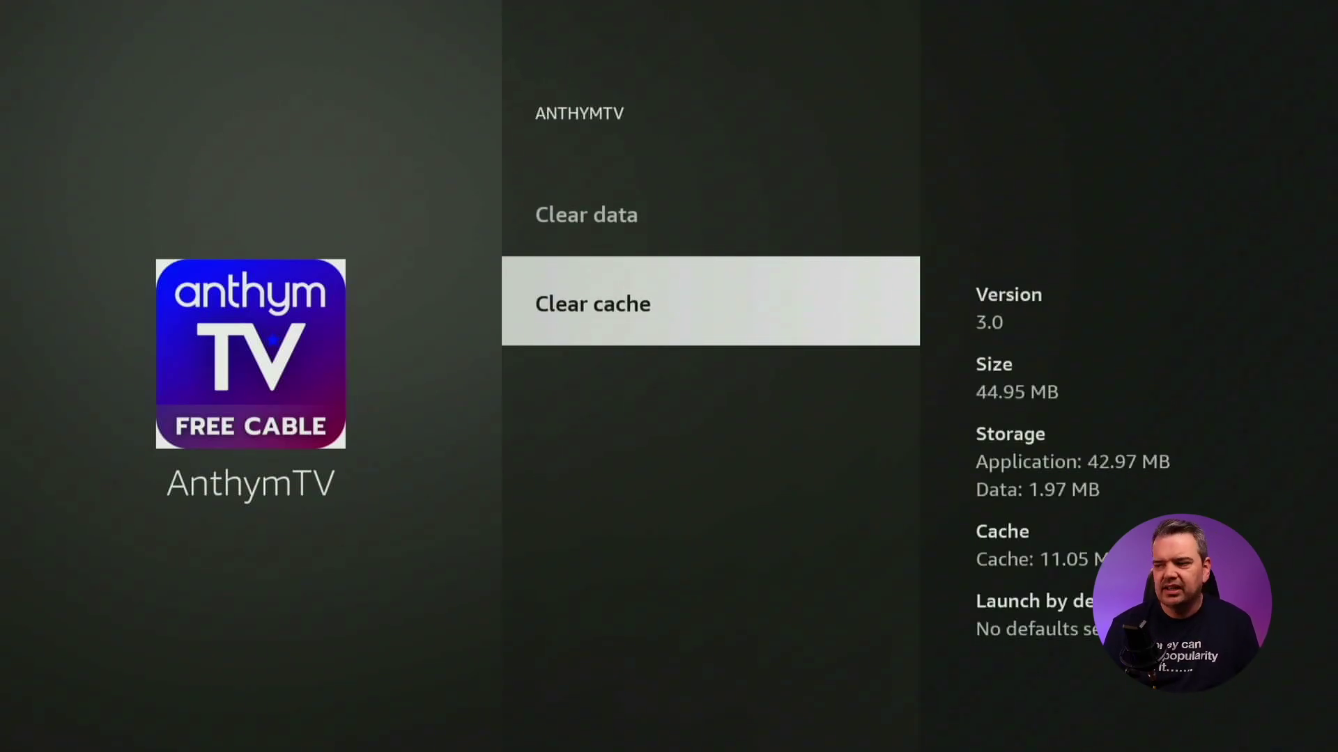
key(Return)
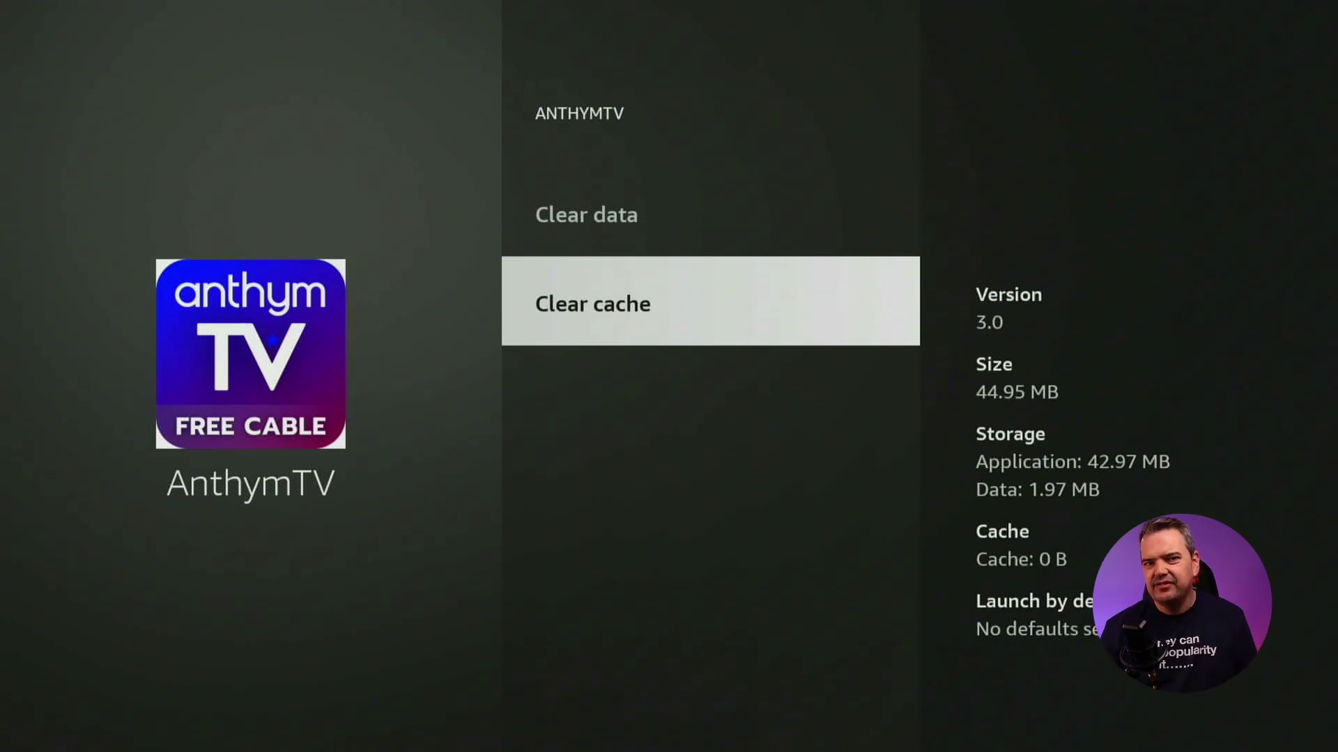
key(Escape)
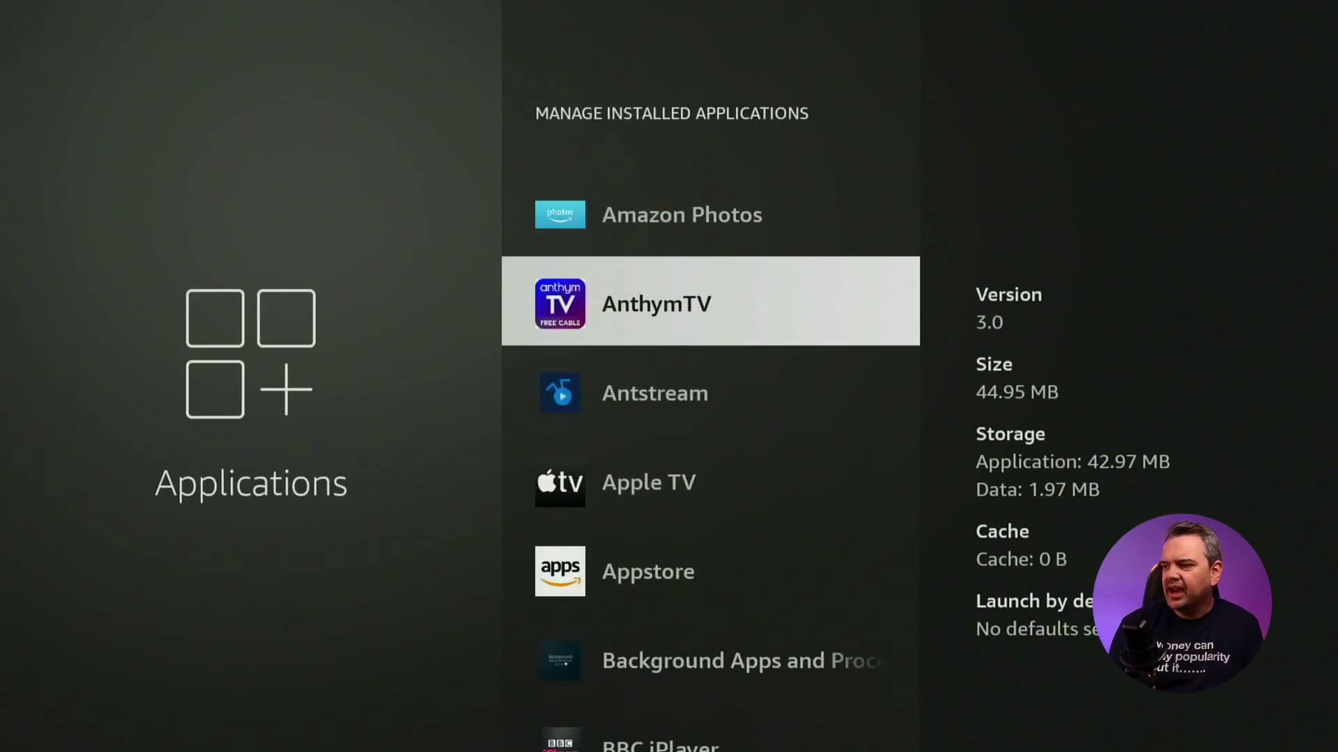
Clear caches for other apps such as Downloader and FireTV Player, bringing free space to 0.93 GB.
key(Down)
key(Down)
key(Down)
key(Down)
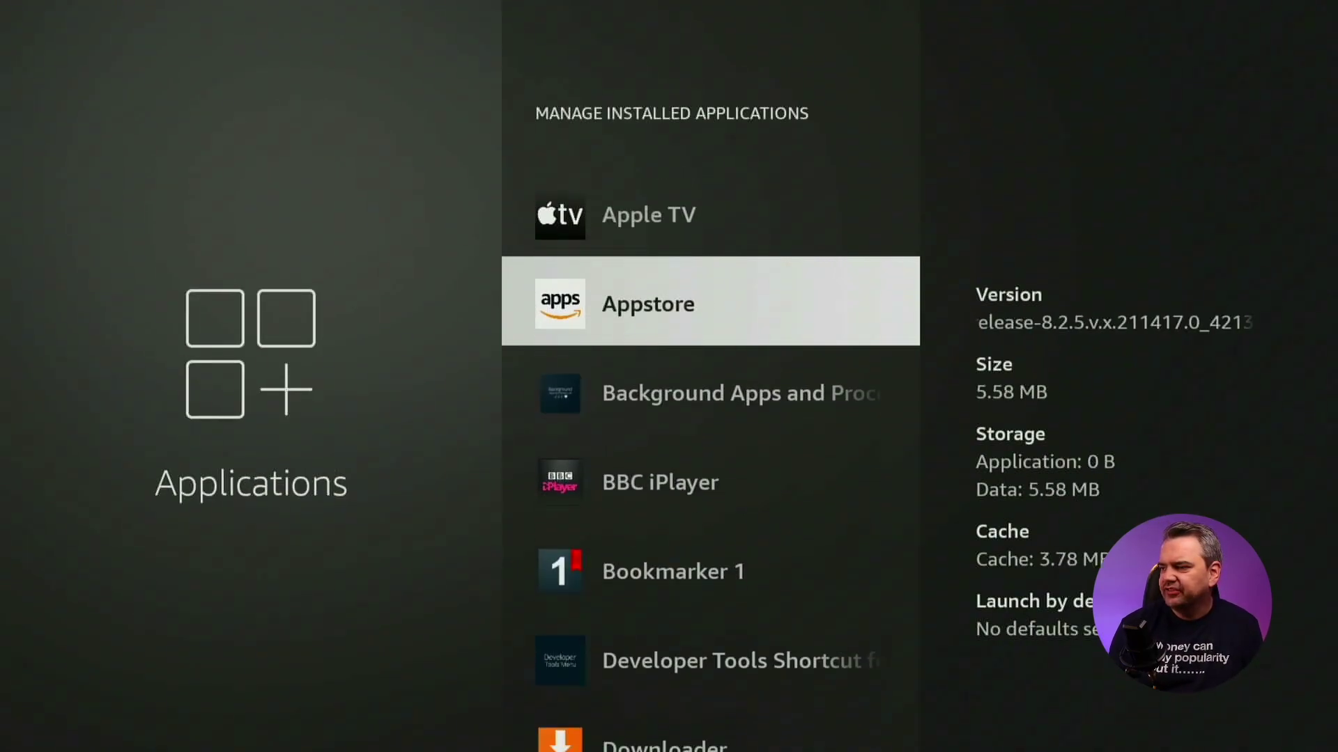
key(Down)
key(Down)
key(Down)
key(Down)
key(Down)
key(Down)
key(Down)
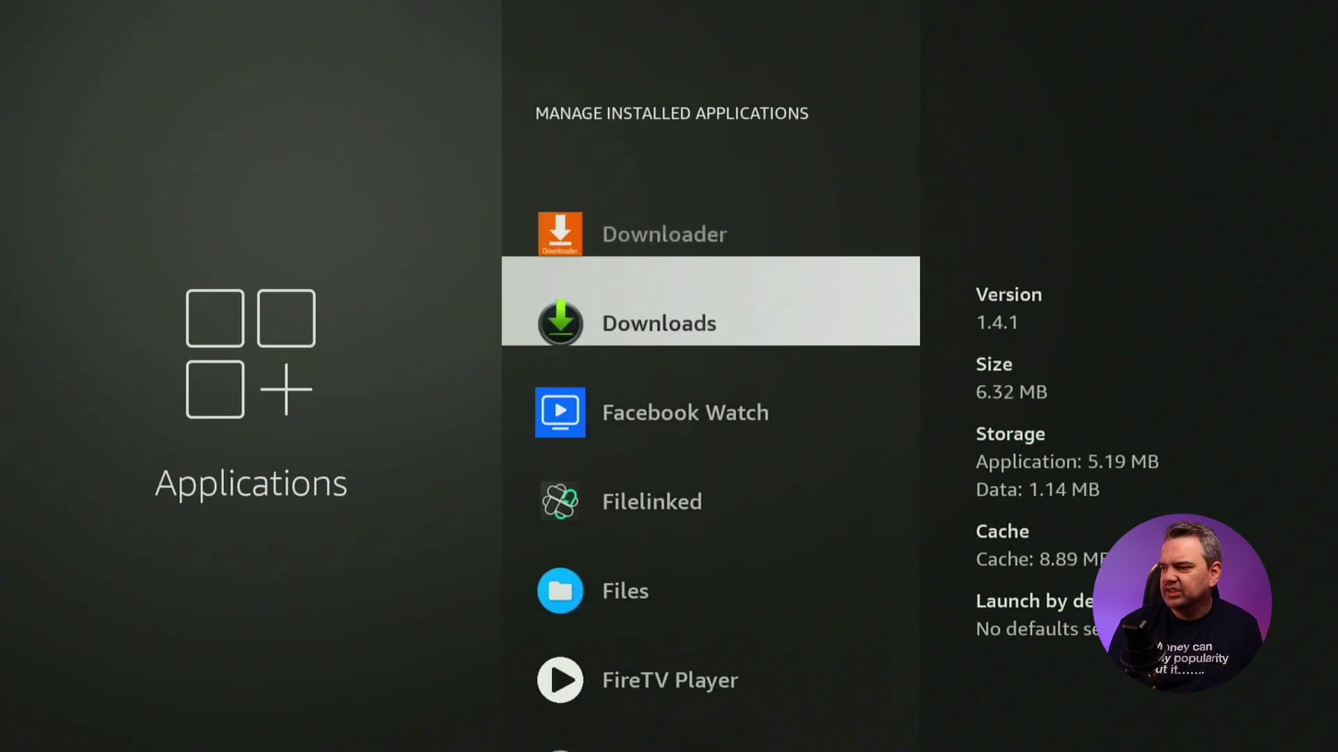
key(Down)
key(Down)
key(Down)
key(Down)
key(Down)
key(Down)
key(Down)
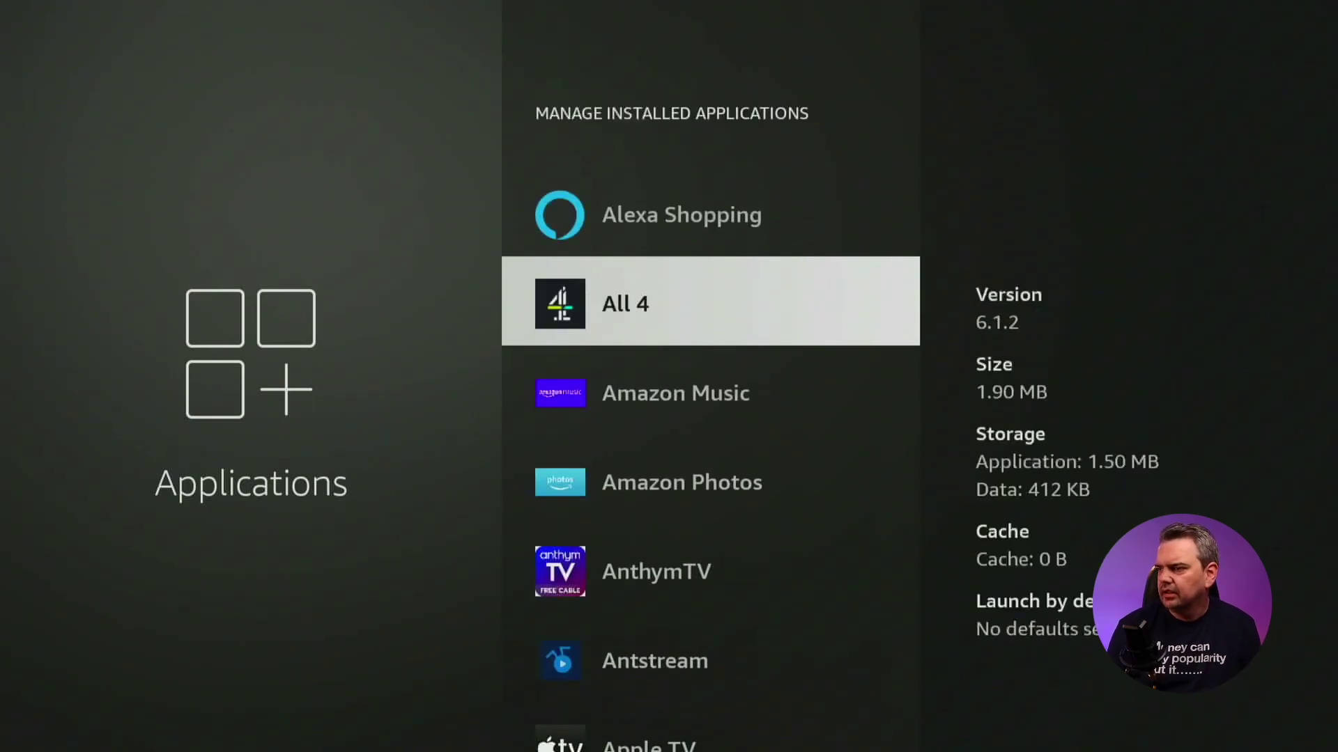
key(Down)
key(Down)
key(Down)
key(Down)
key(Down)
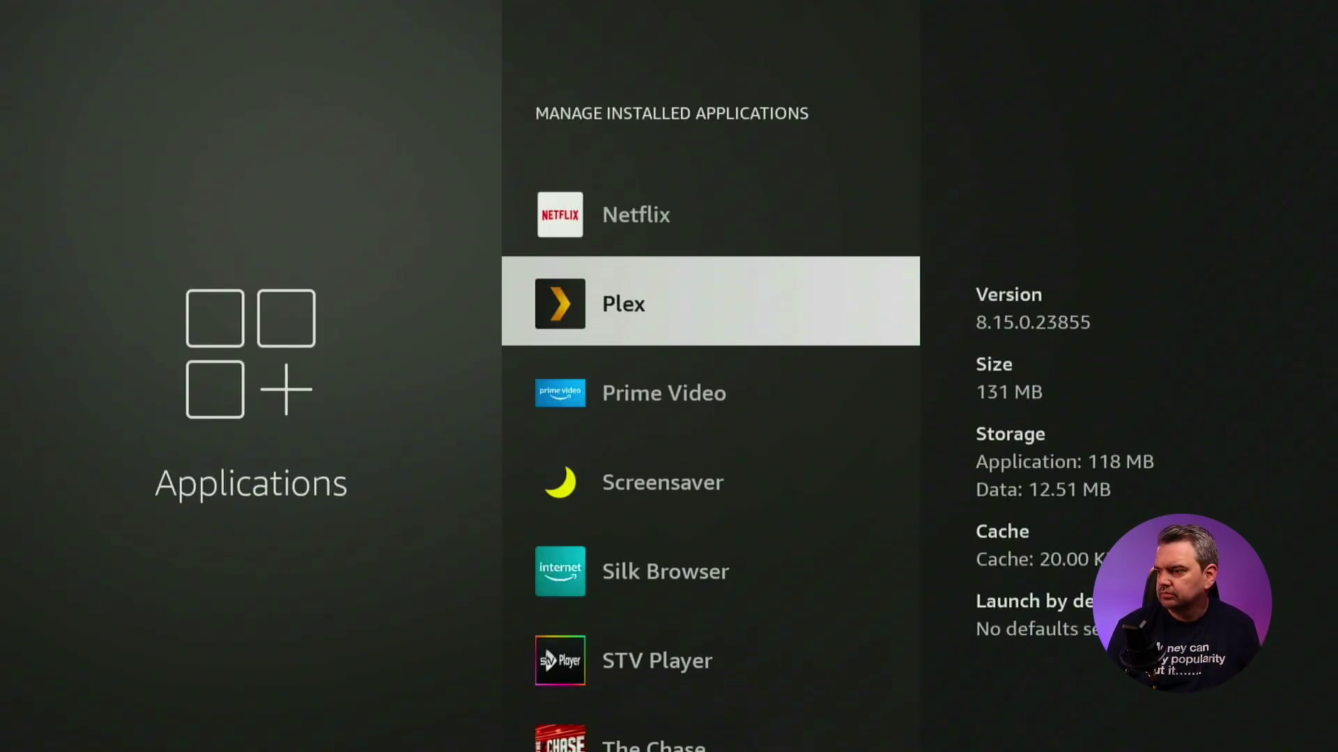
key(Down)
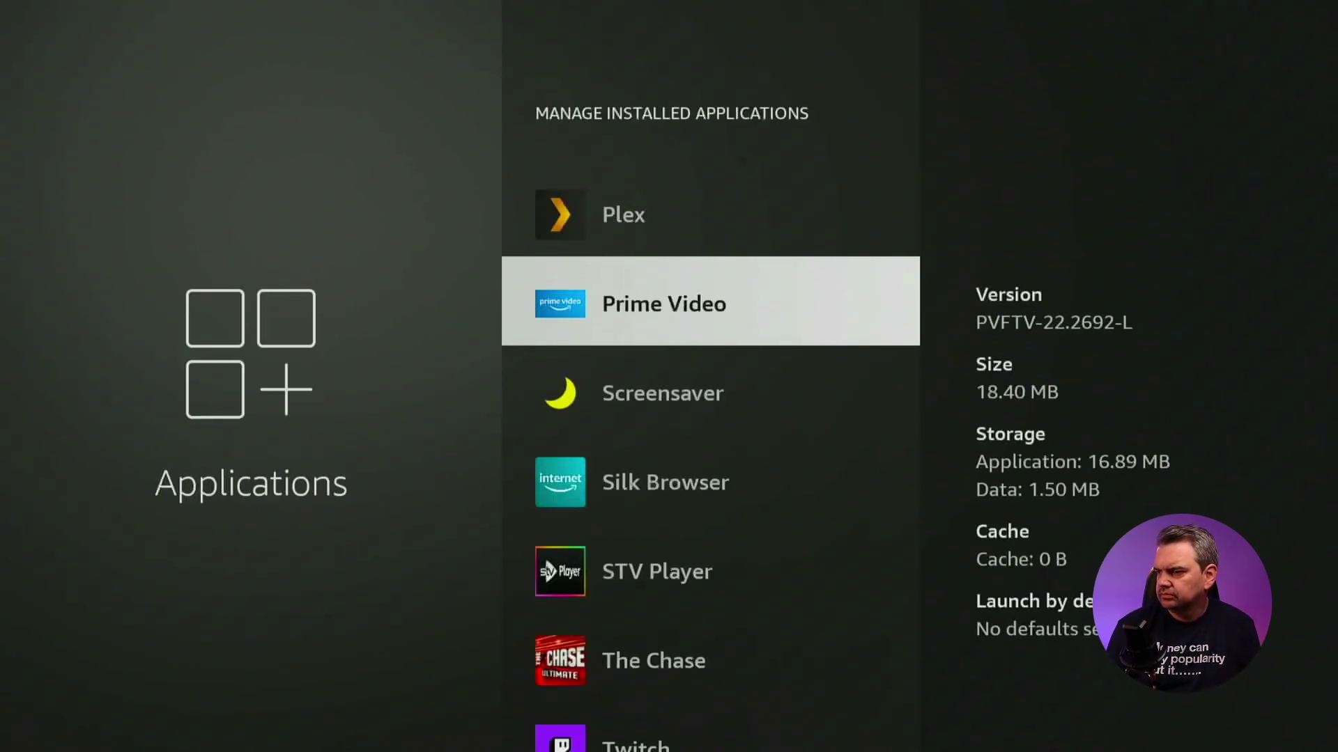
key(Down)
key(Down)
key(Down)
key(Down)
key(Down)
key(Down)
key(Down)
key(Down)
key(Down)
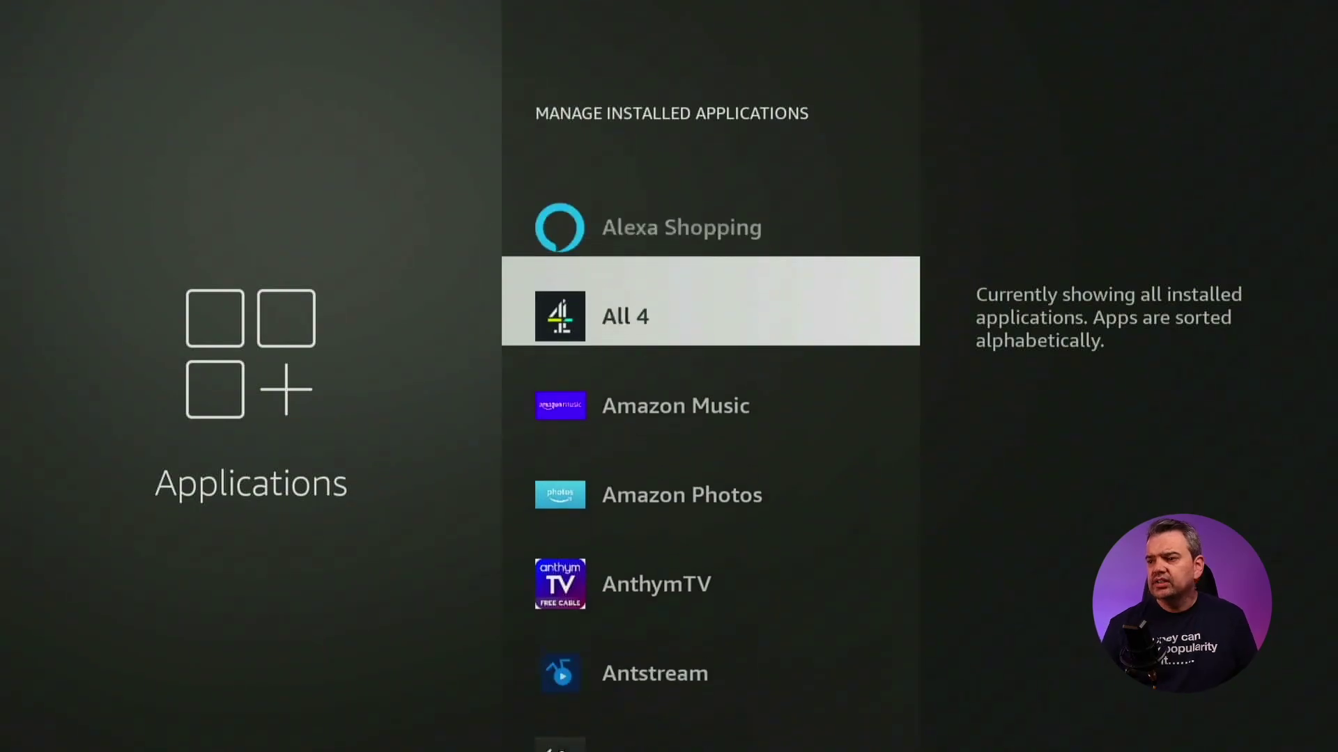
key(Down)
key(Down)
key(Down)
key(Down)
key(Down)
key(Down)
key(Down)
key(Down)
key(Down)
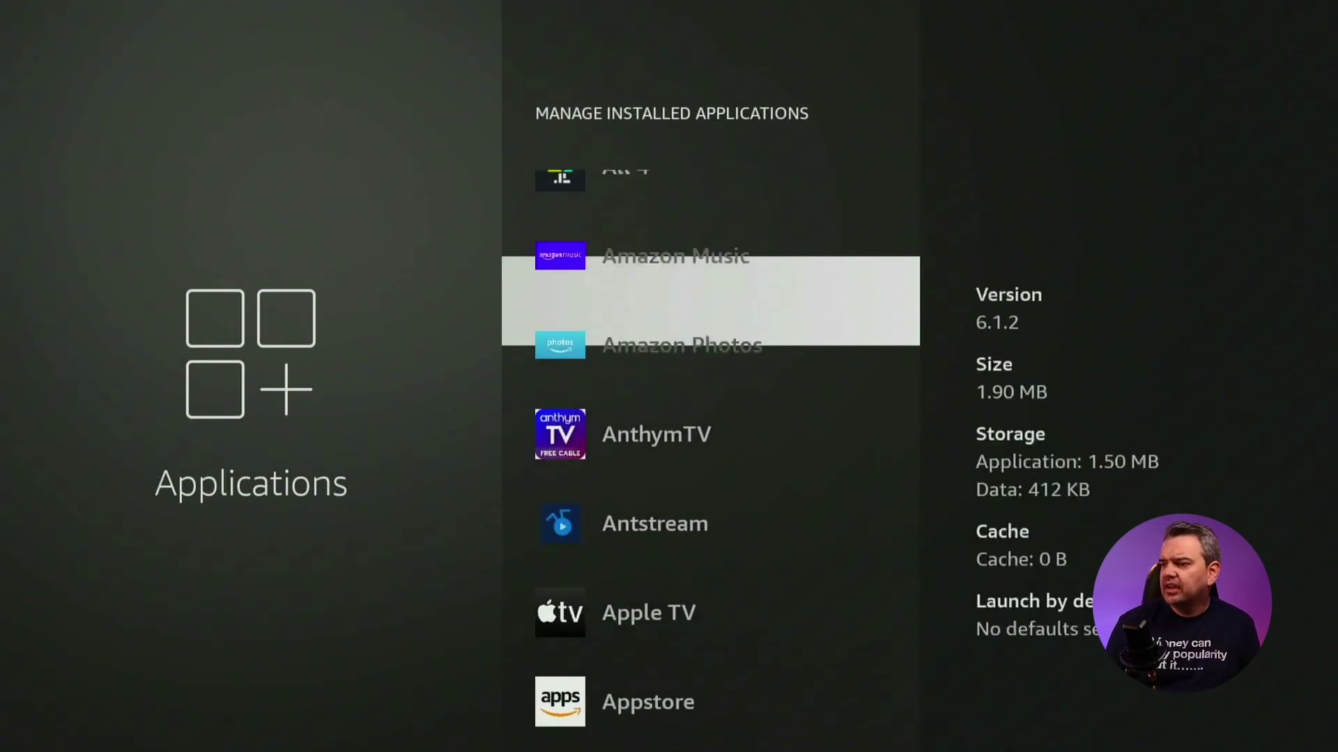
key(Down)
key(Down)
key(Down)
key(Down)
key(Down)
key(Down)
key(Down)
key(Down)
key(Down)
key(Down)
key(Down)
key(Down)
key(Down)
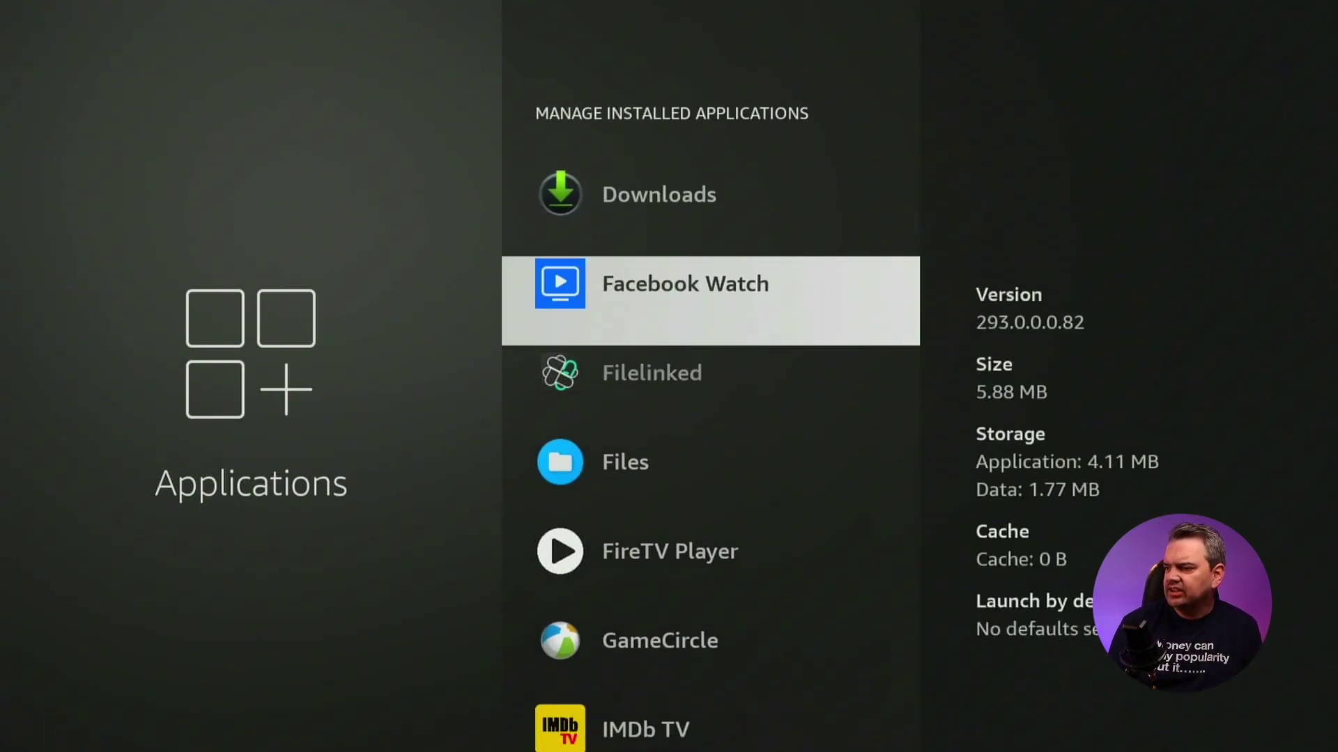
key(Down)
key(Down)
key(Down)
key(Down)
key(Down)
key(Down)
key(Down)
key(Down)
key(Down)
key(Down)
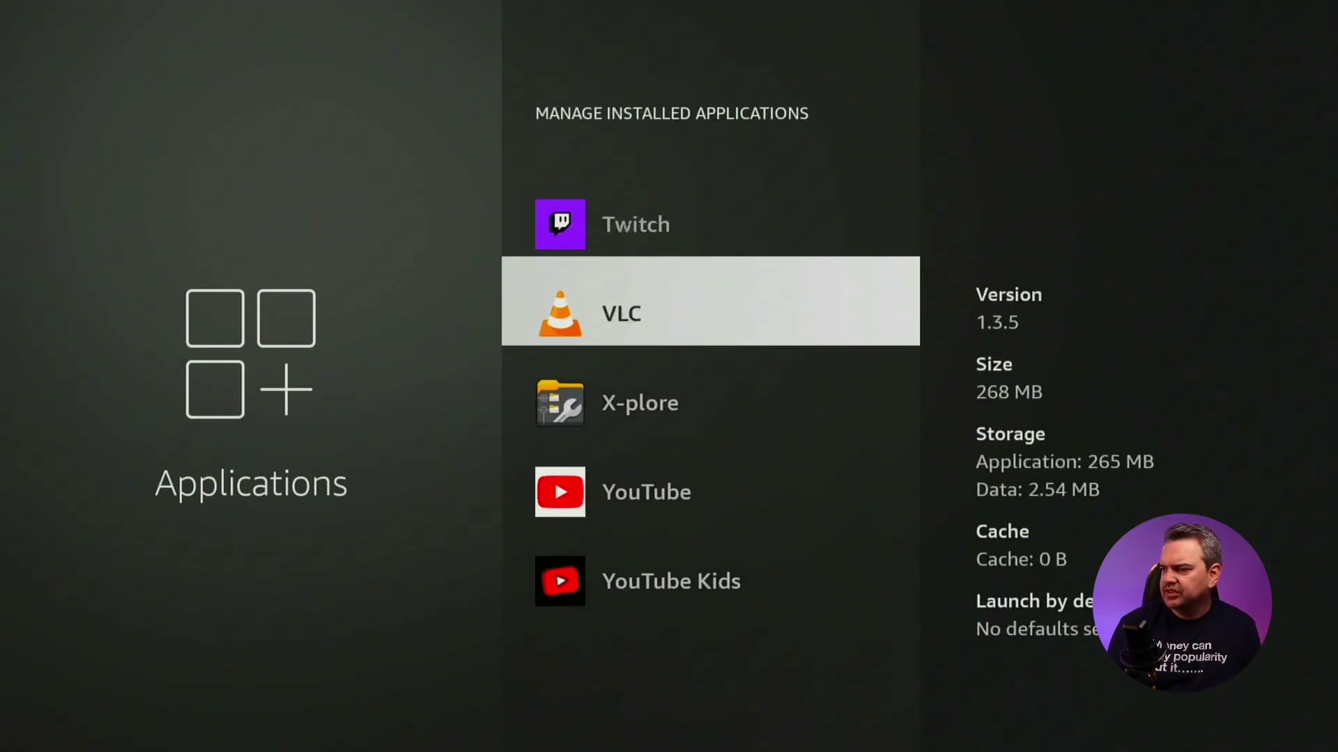
key(Escape)
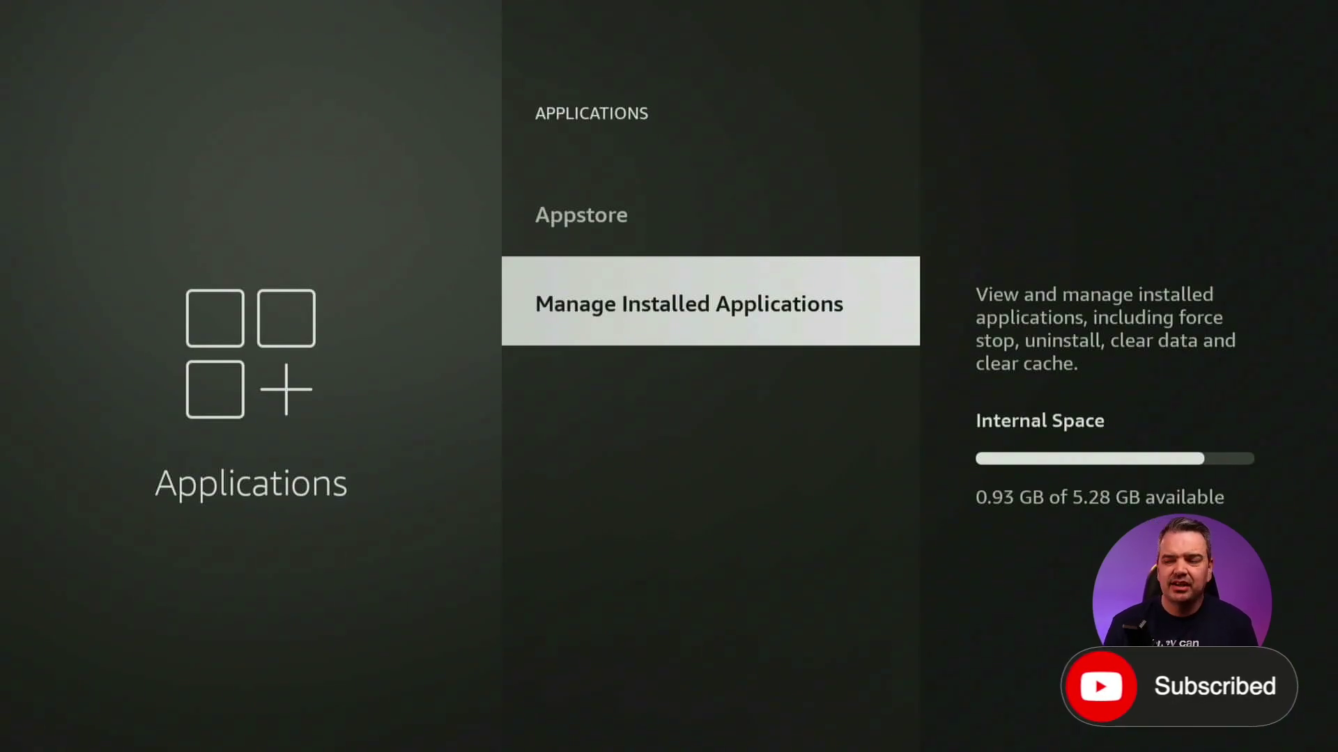
Reopen the installed apps list and move to Facebook Watch, which shows 5.88 MB with 1.77 MB of data.
key(Return)
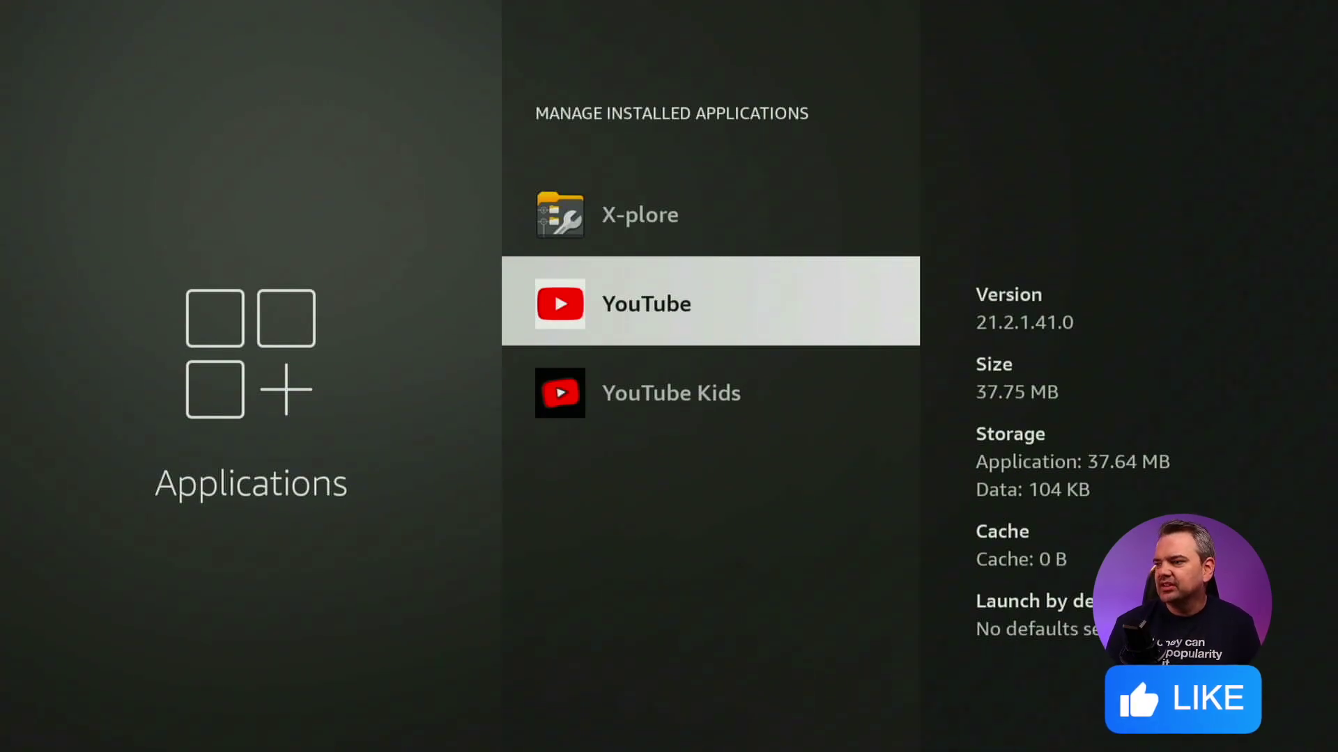
key(Up)
key(Up)
key(Up)
key(Up)
key(Up)
key(Up)
key(Up)
key(Up)
key(Up)
key(Up)
key(Up)
key(Up)
key(Up)
key(Up)
key(Up)
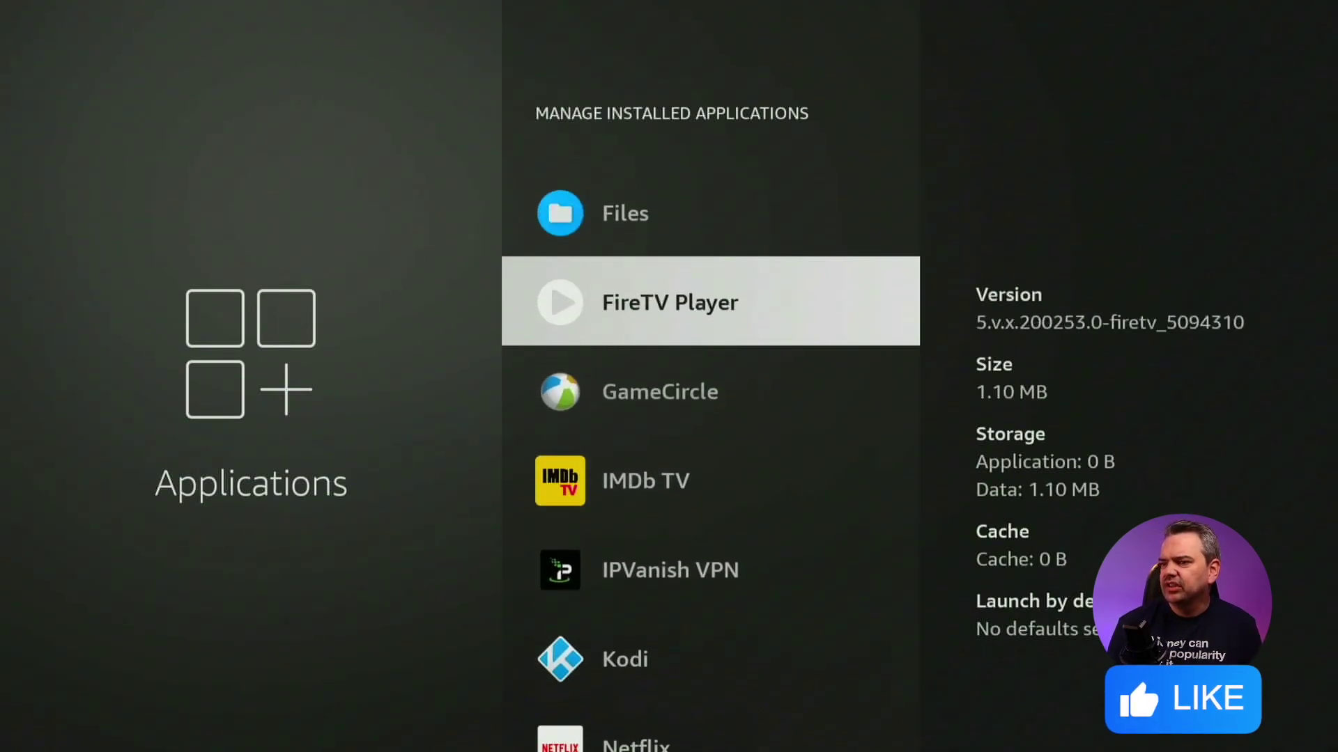
key(Up)
key(Down)
key(Down)
key(Down)
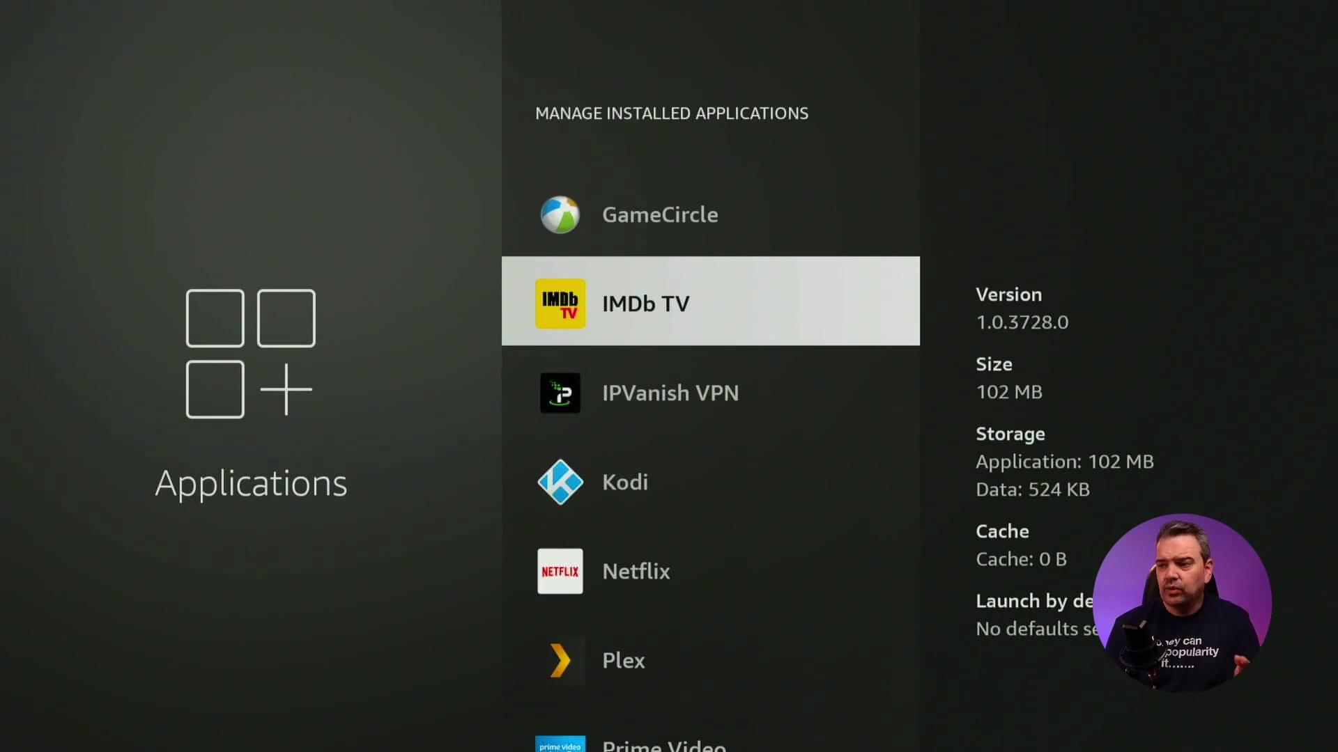
key(Up)
key(Up)
key(Up)
key(Up)
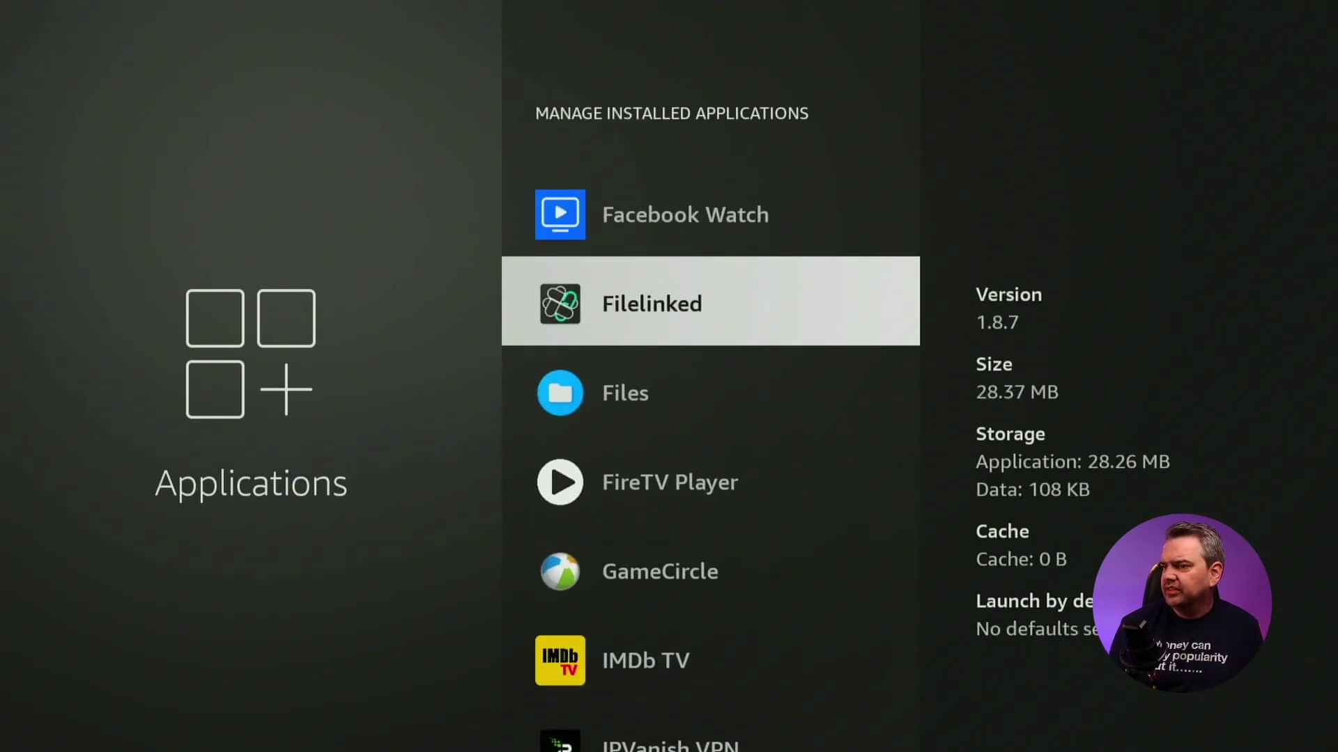
key(Up)
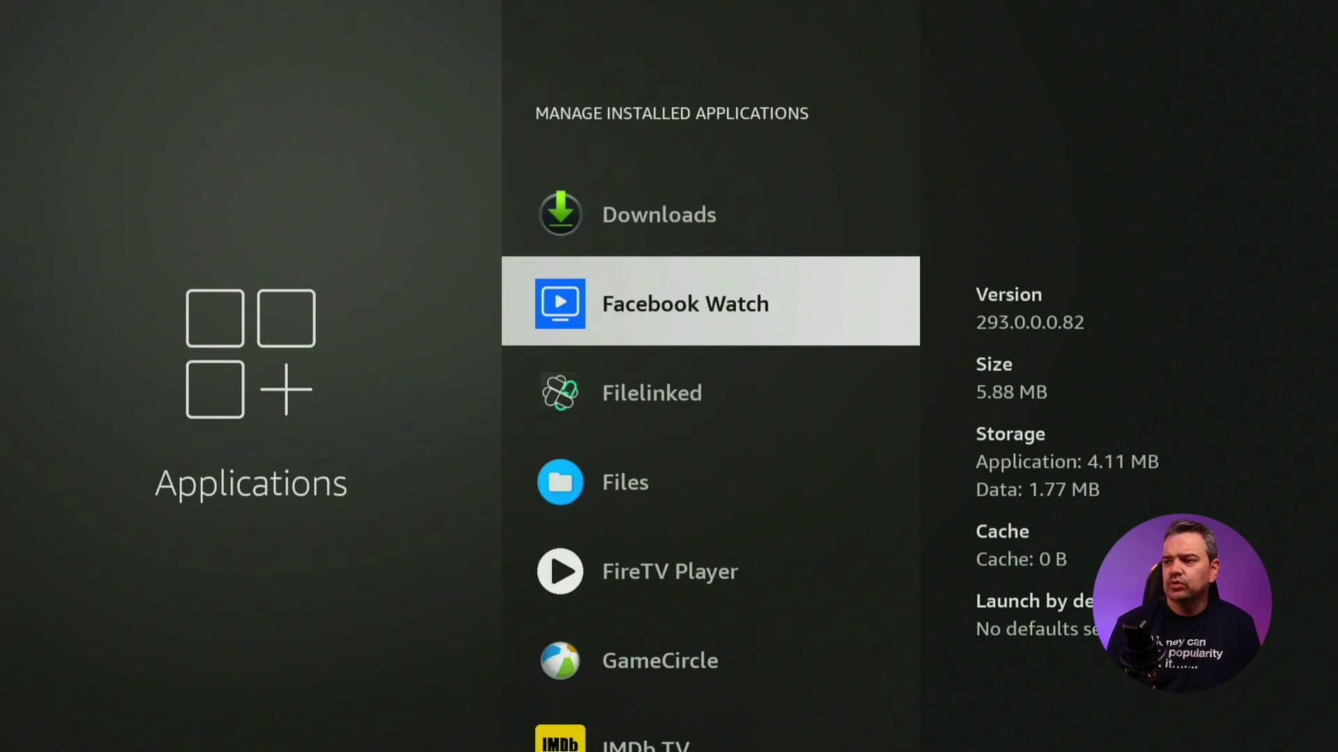
Clear Facebook Watch's app data and confirm.
key(Return)
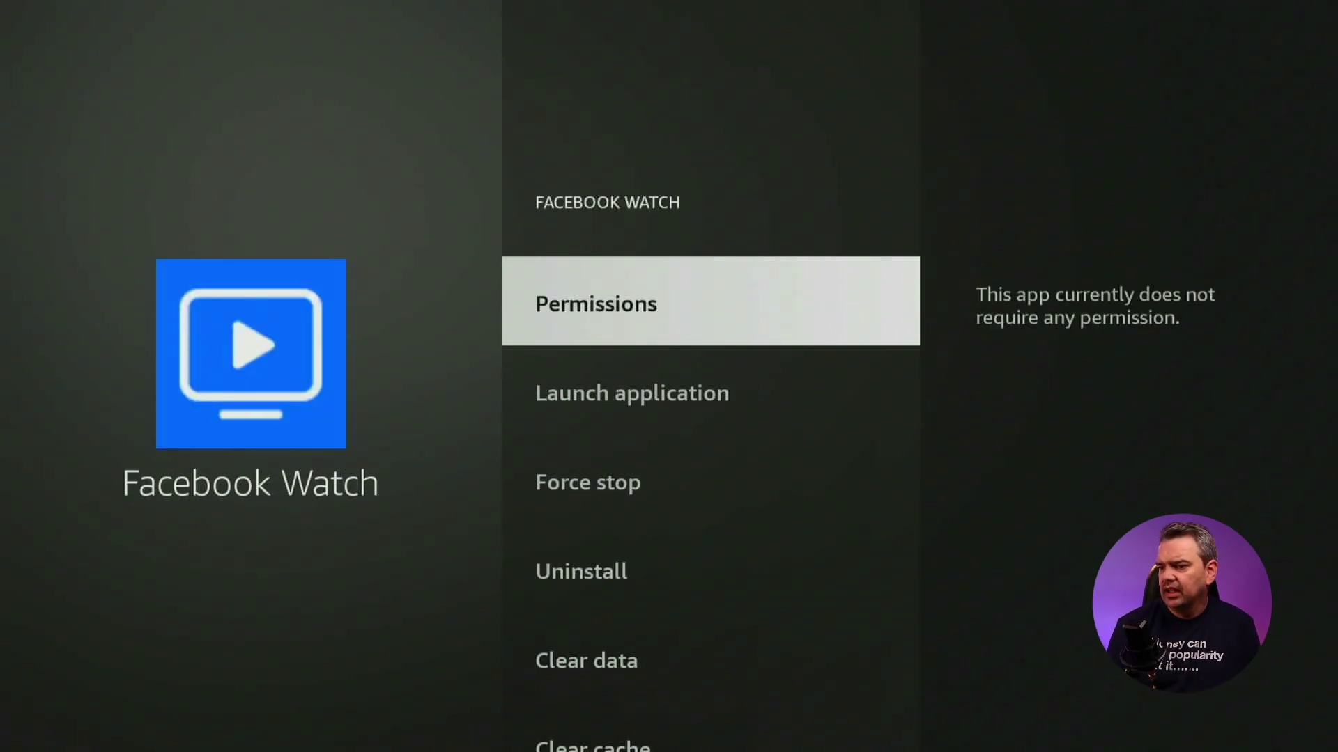
key(Down)
key(Down)
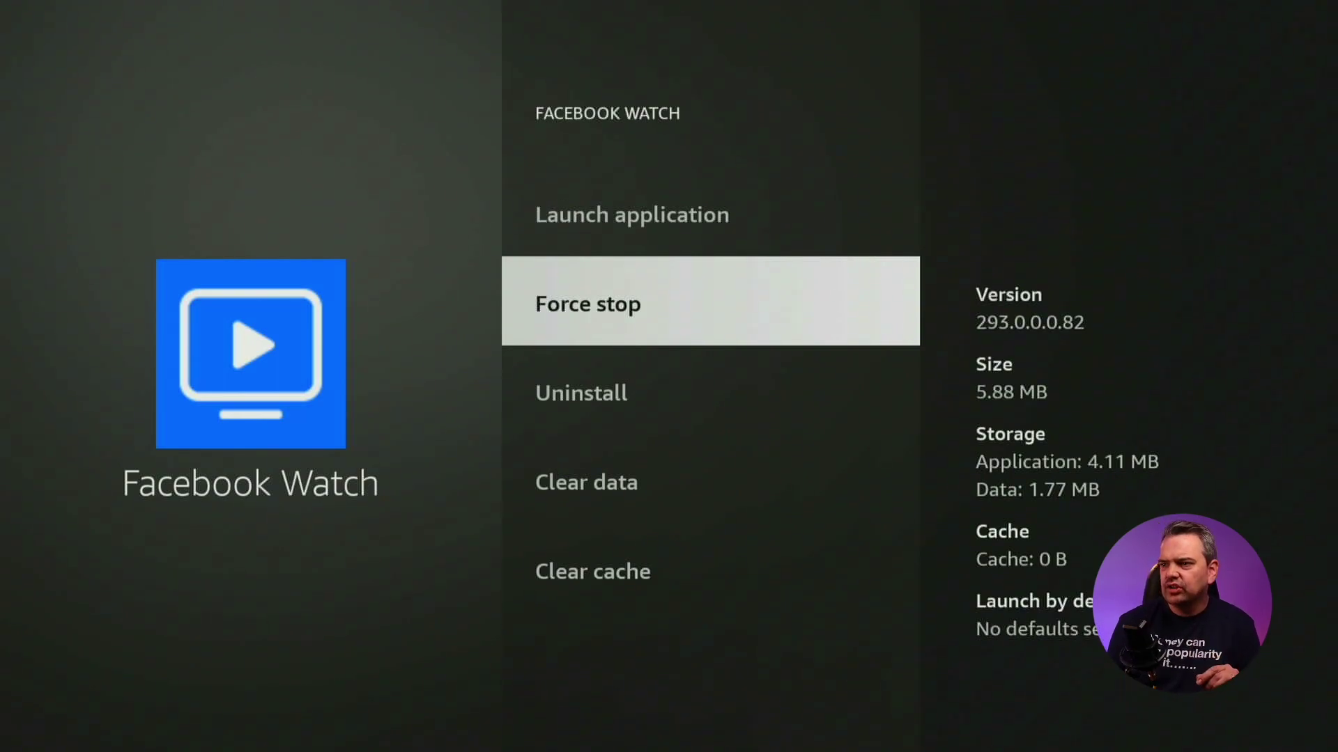
key(Down)
key(Down)
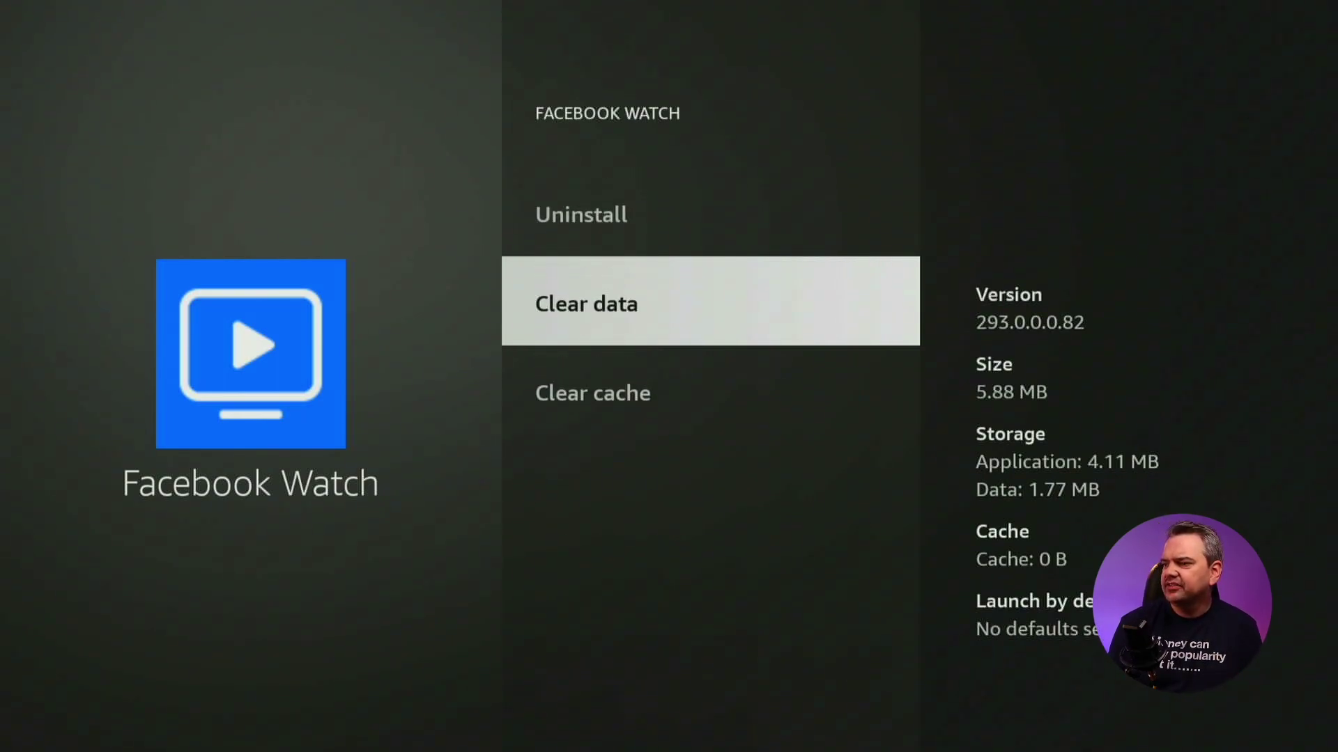
key(Return)
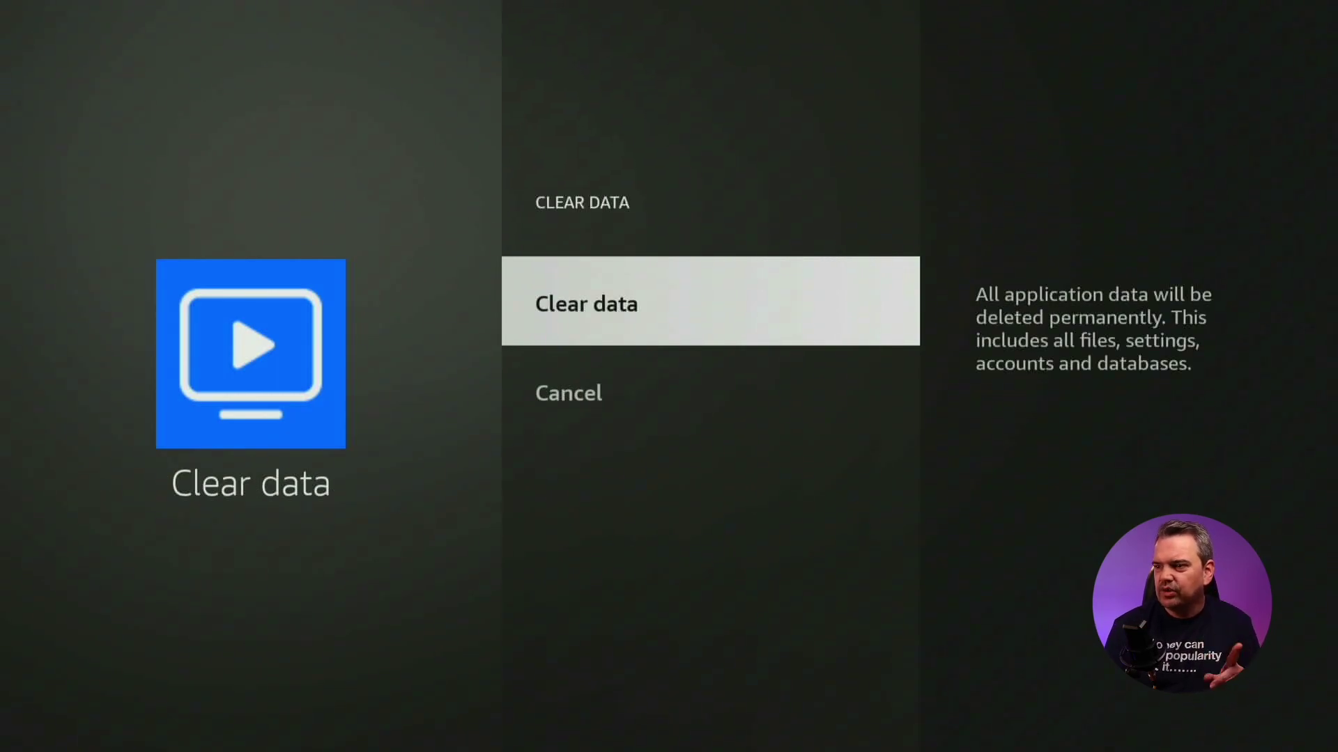
key(Return)
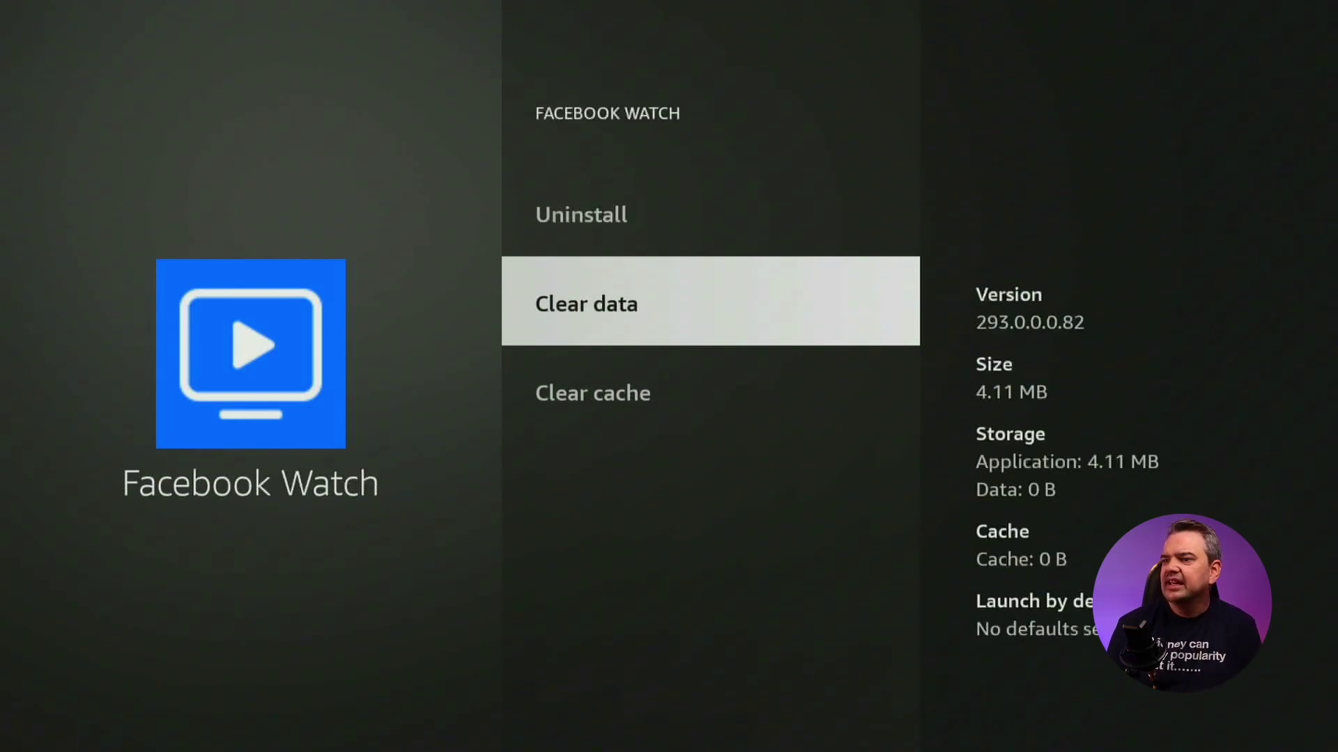
Uninstall Facebook Watch, confirming in the Are you sure? dialog.
key(Up)
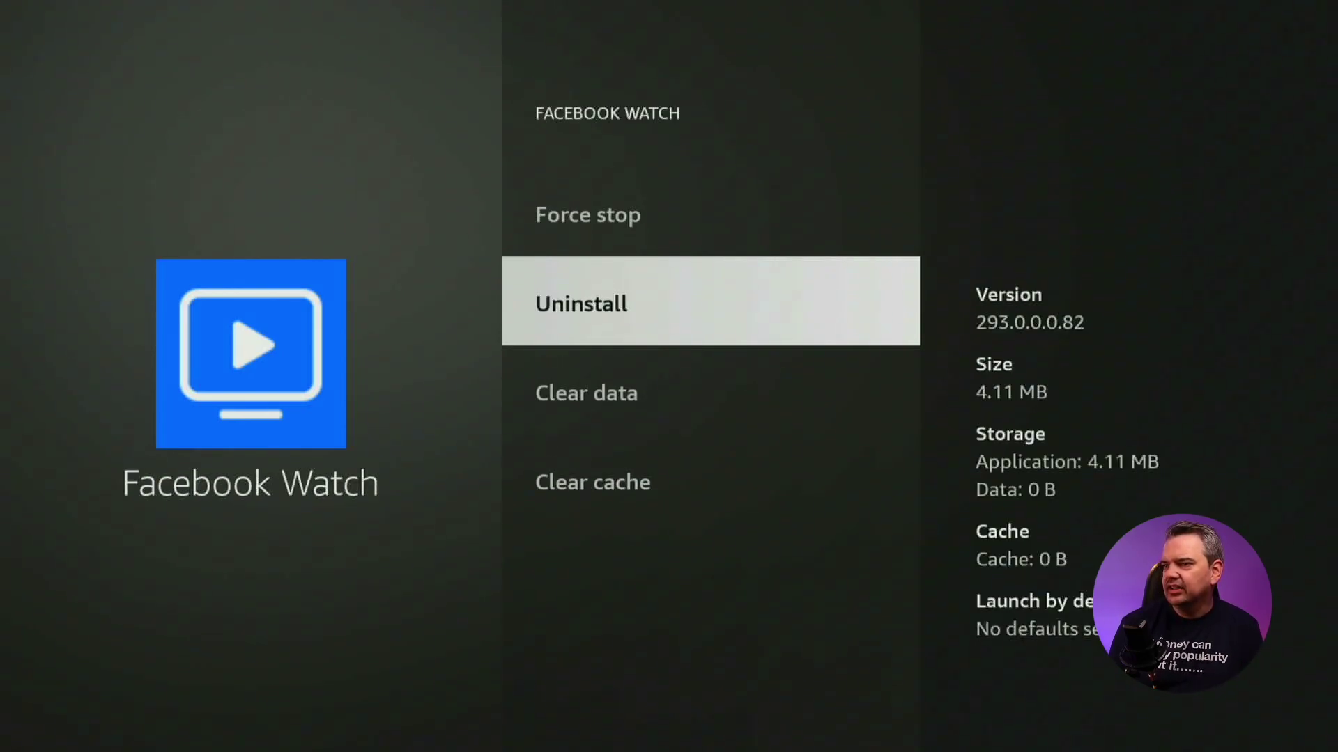
key(Return)
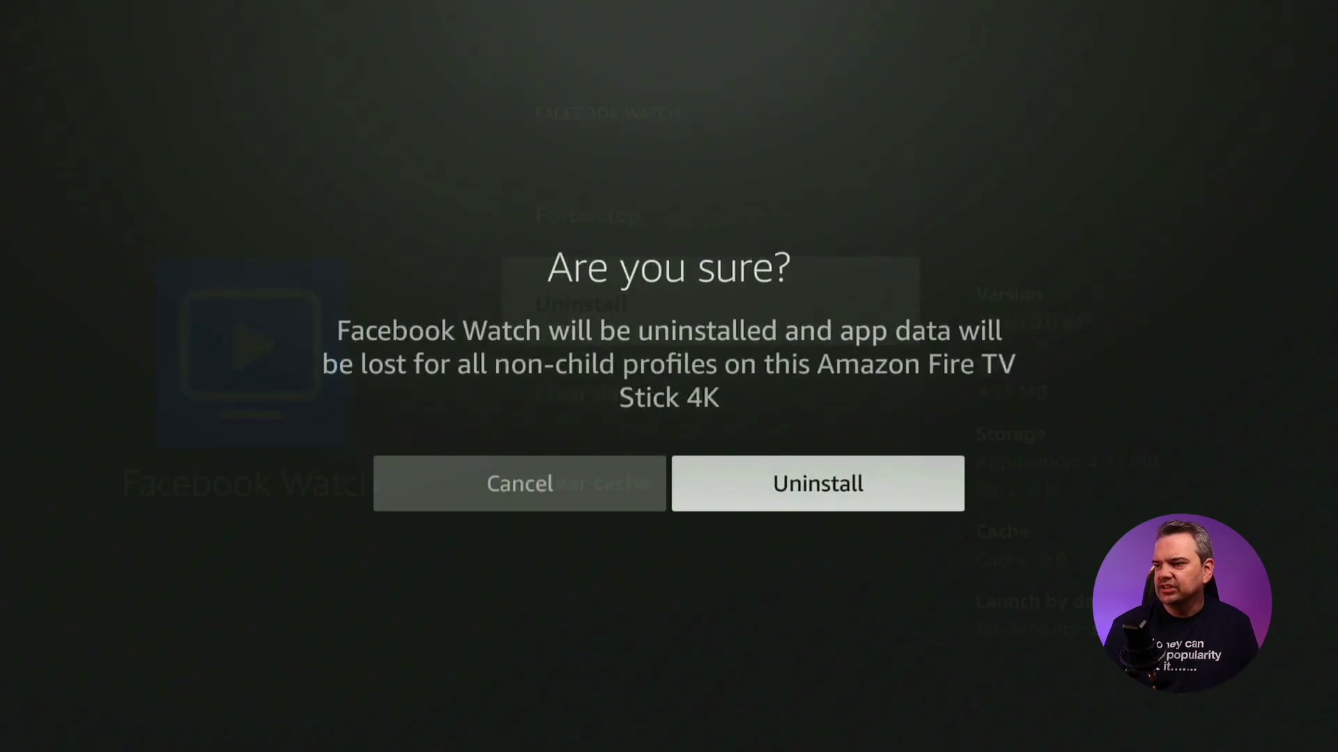
key(Return)
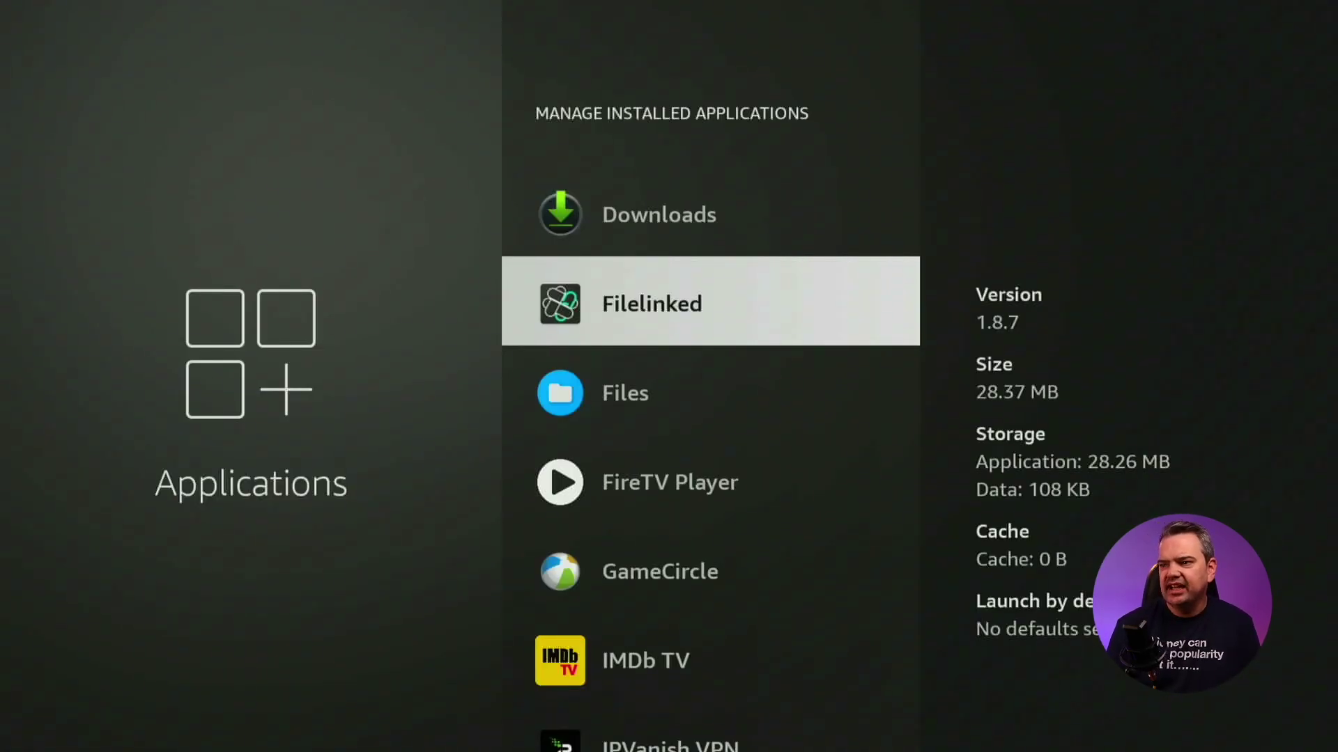
Clear AnthymTV's app data to 0 B and confirm.
key(Up)
key(Up)
key(Up)
key(Up)
key(Up)
key(Up)
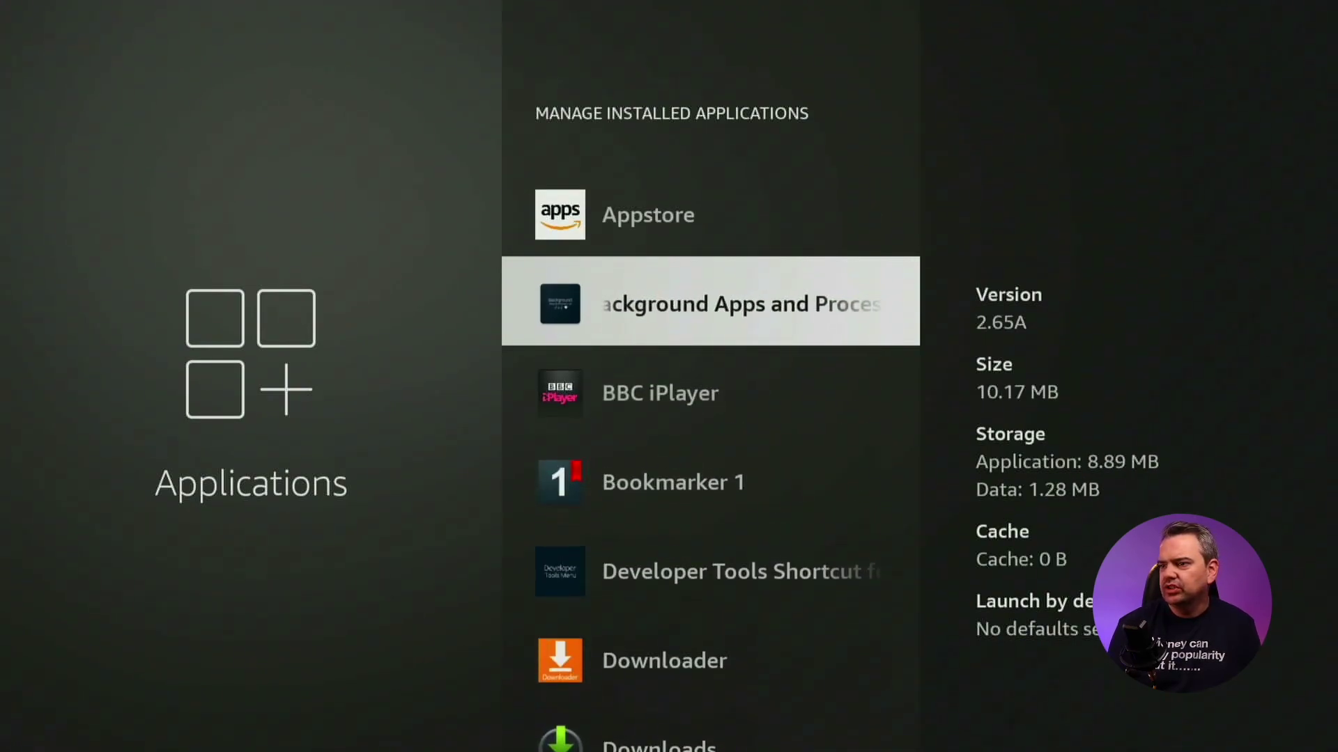
key(Up)
key(Up)
key(Up)
key(Up)
key(Up)
key(Up)
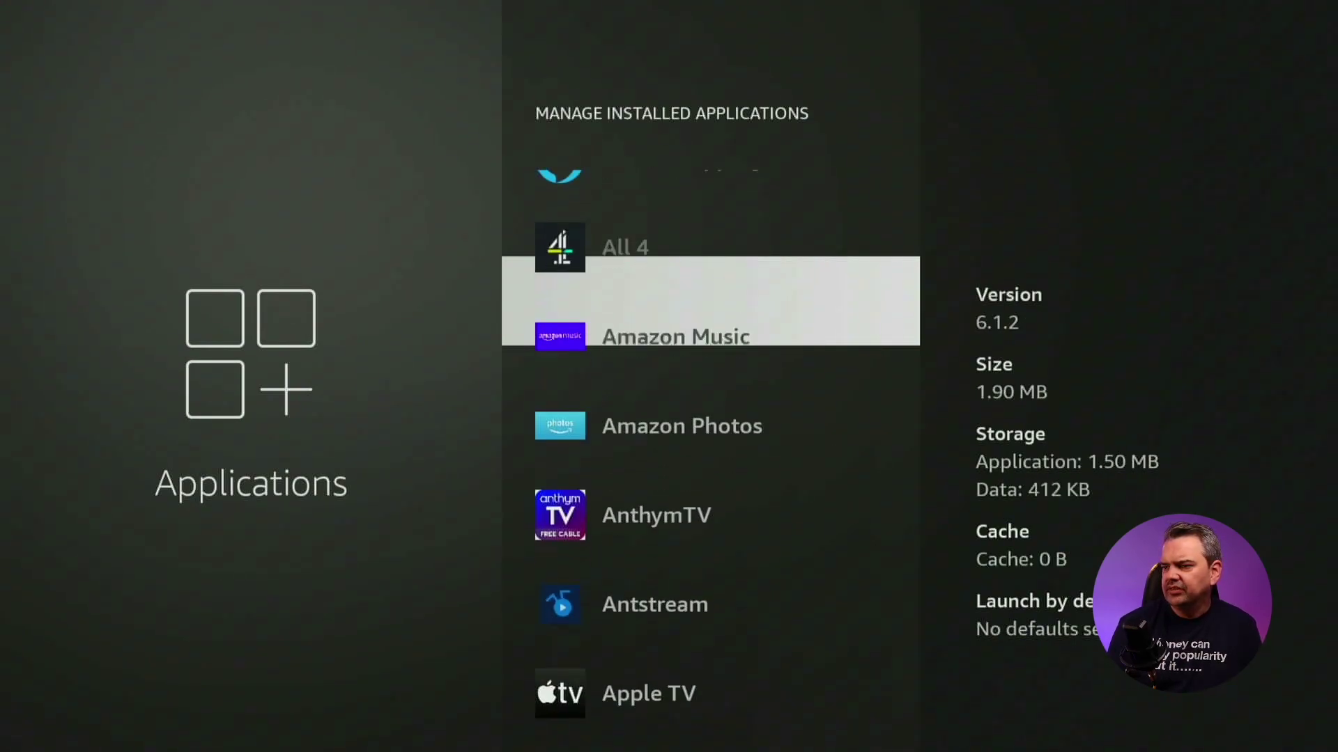
key(Down)
key(Down)
key(Return)
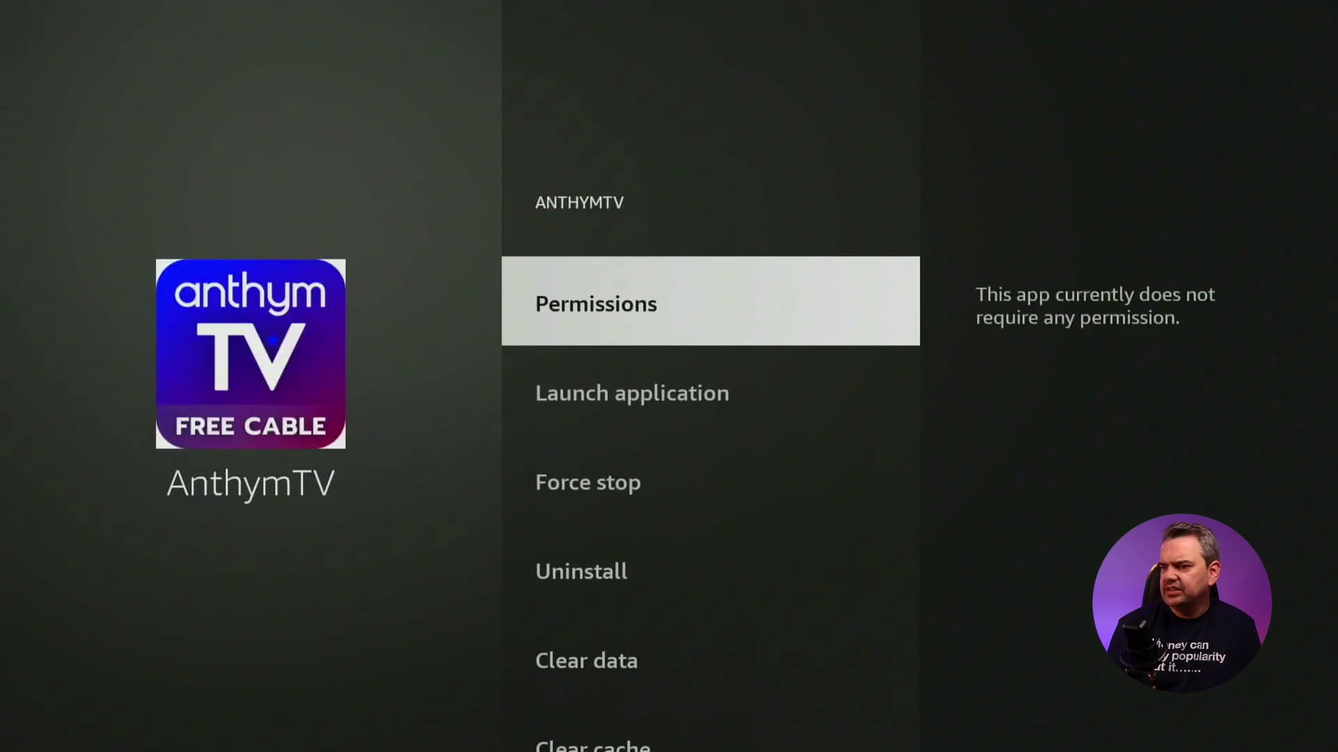
key(Down)
key(Down)
key(Down)
key(Down)
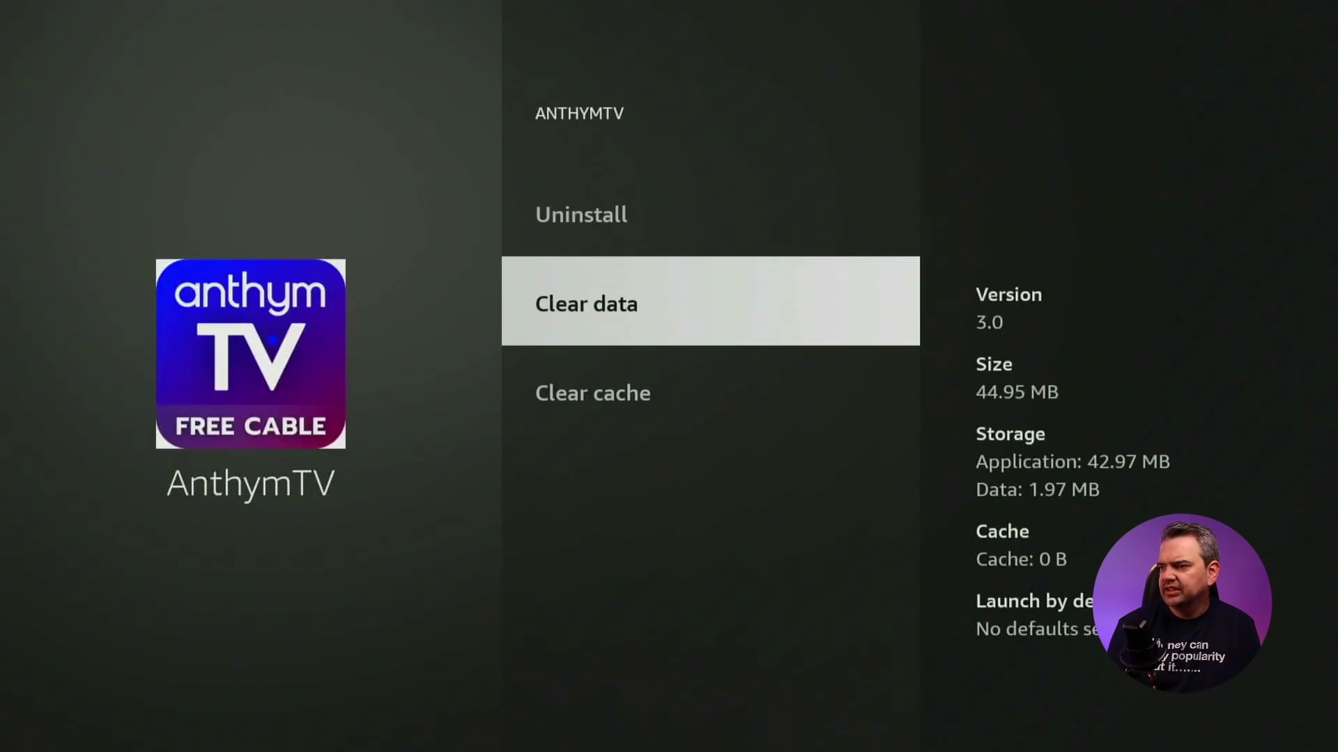
key(Return)
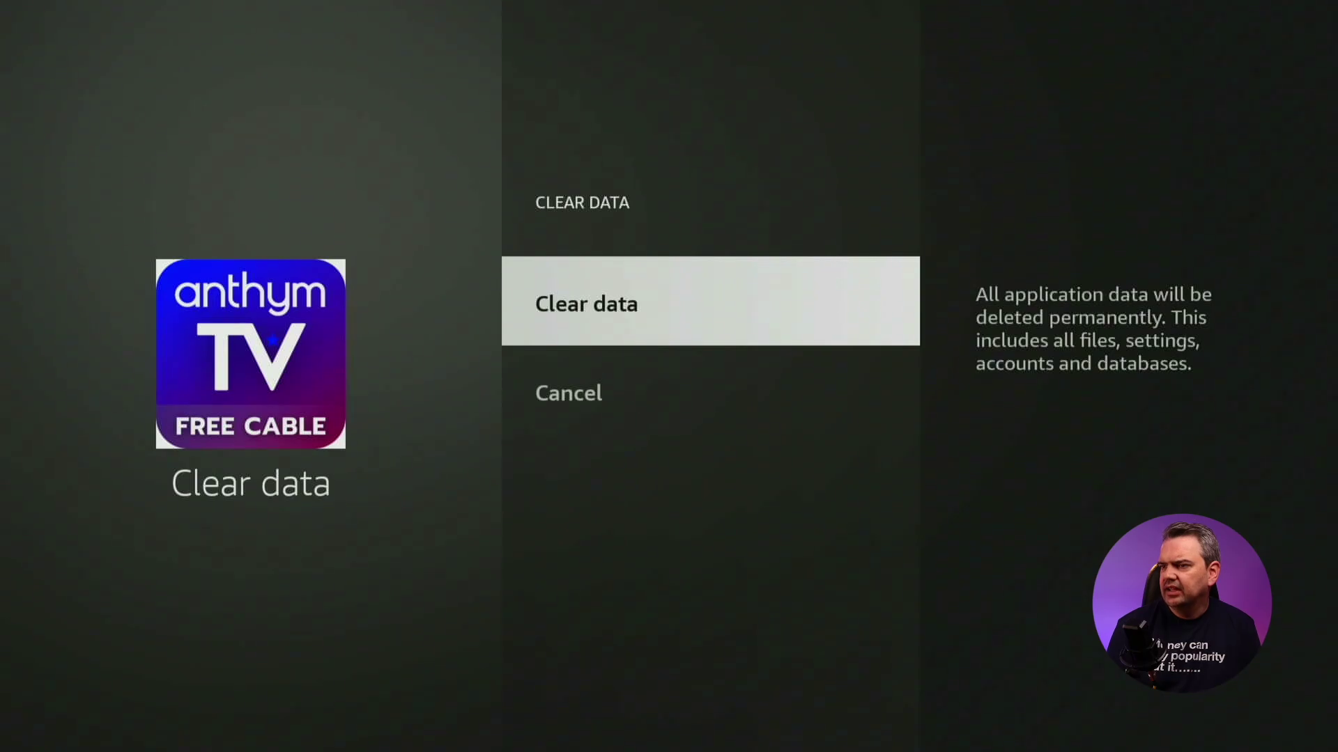
key(Return)
Uninstall AnthymTV and return to Applications, now showing 1.35 GB of 5.28 GB free.
key(Up)
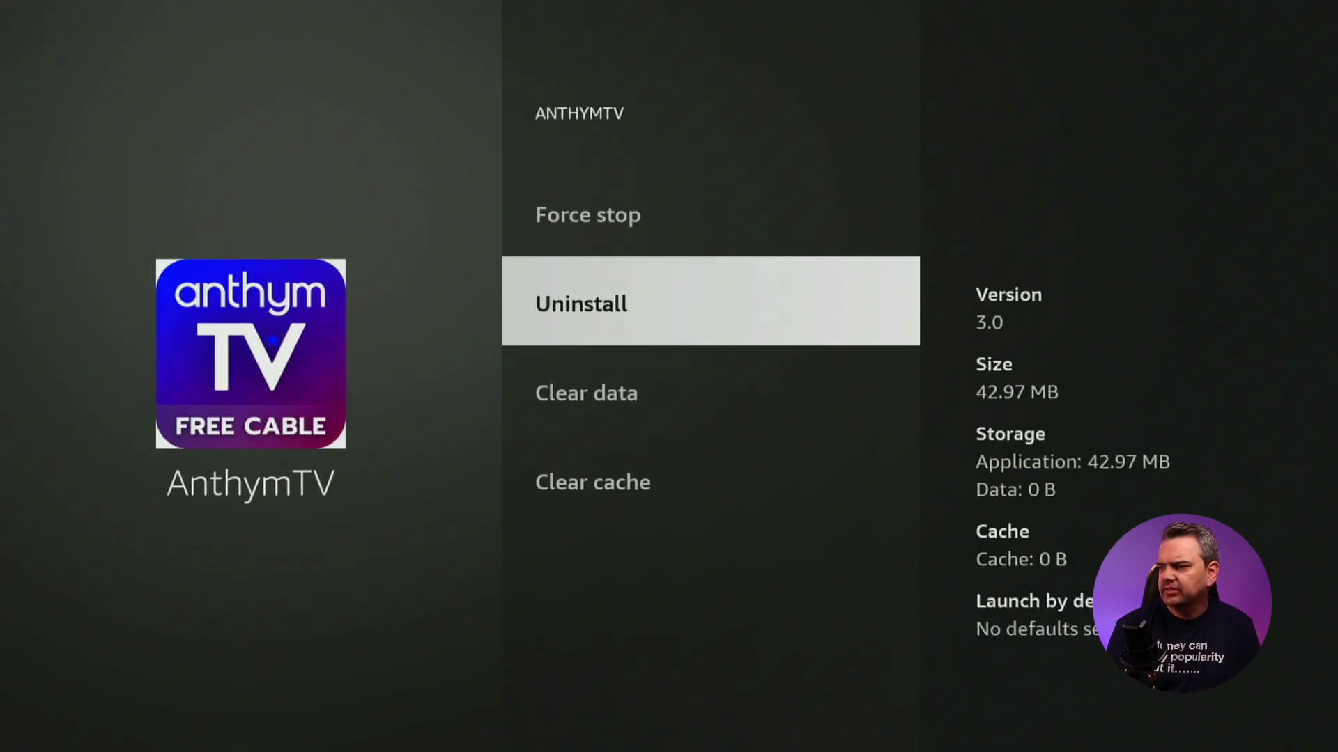
key(Return)
key(Return)
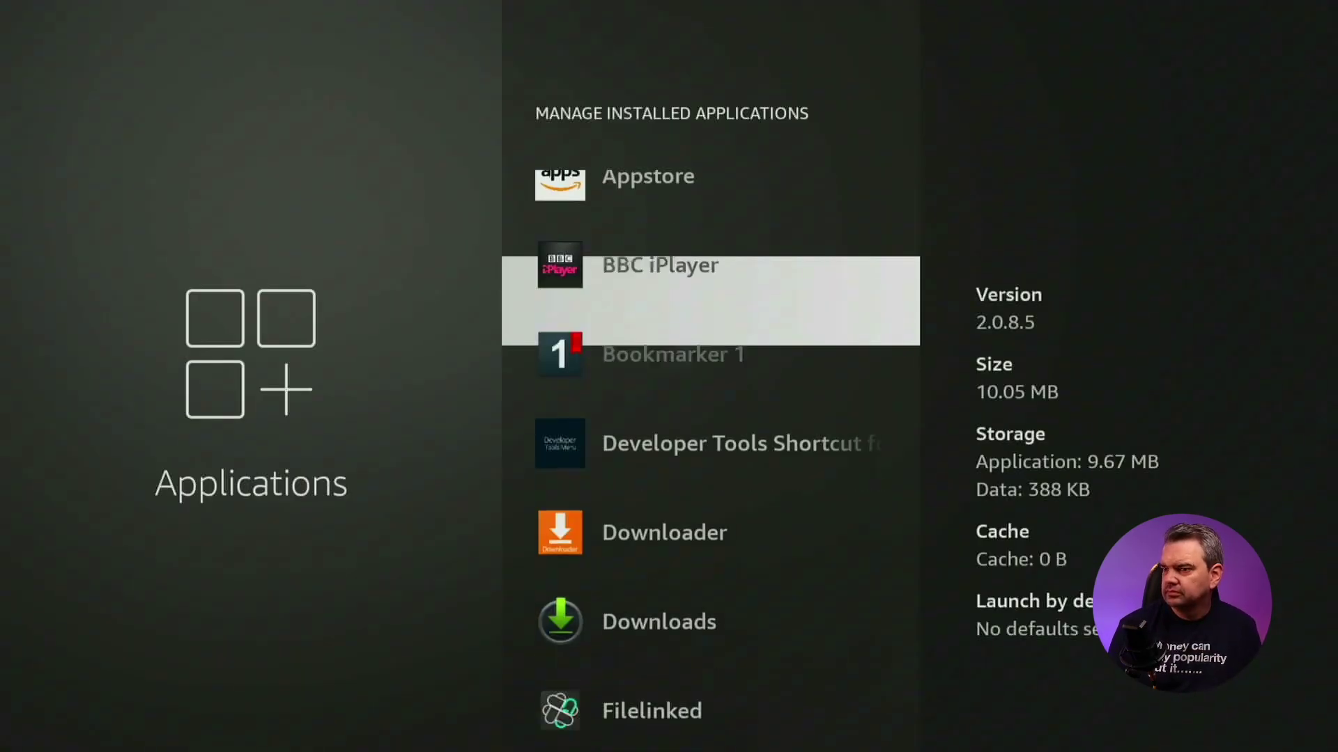
key(Down)
key(Down)
key(Down)
key(Down)
key(Down)
key(Down)
key(Down)
key(Down)
key(Down)
key(Down)
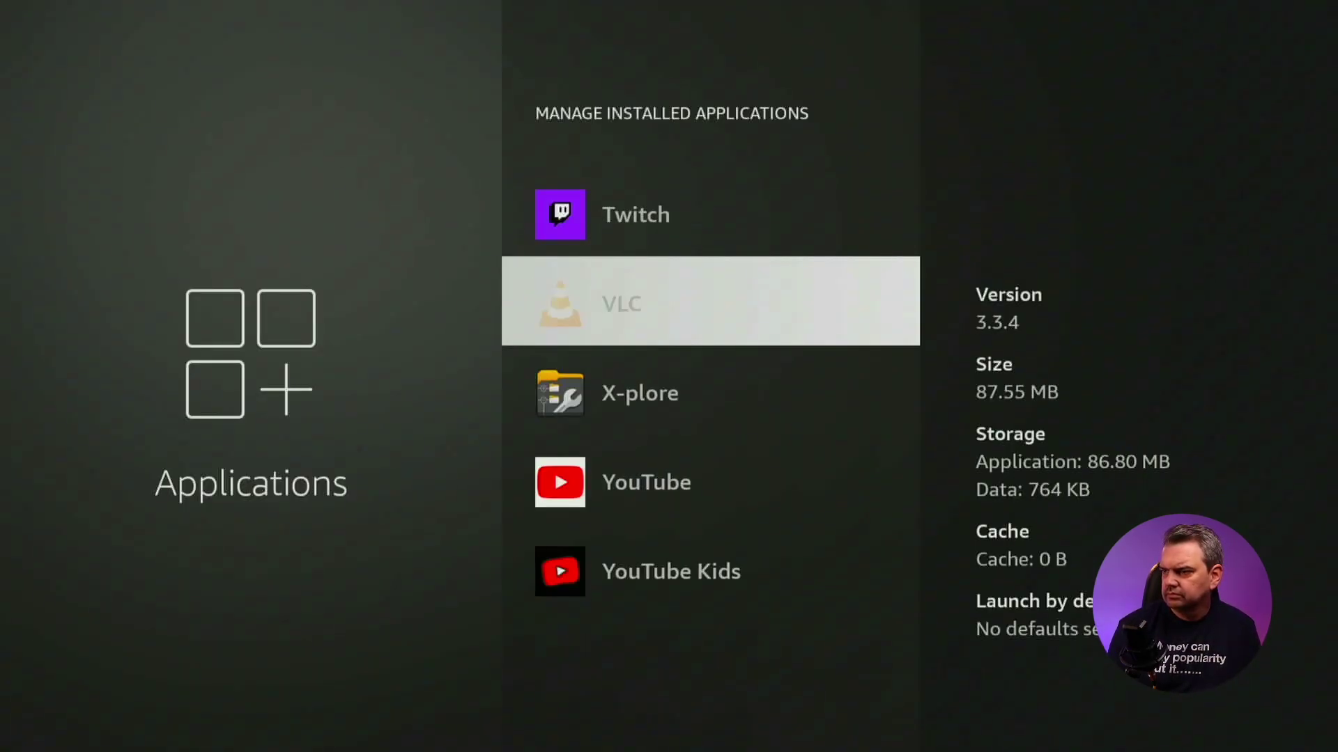
key(Up)
key(Up)
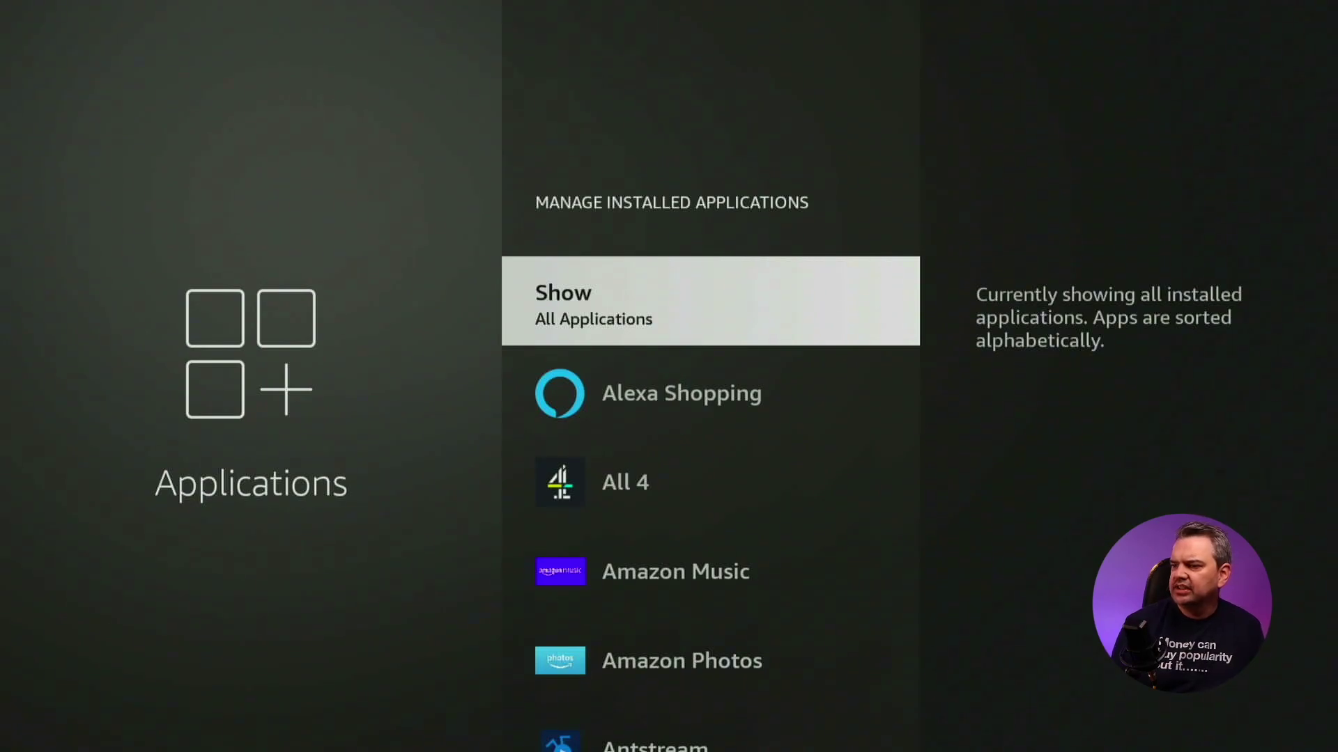
key(Escape)
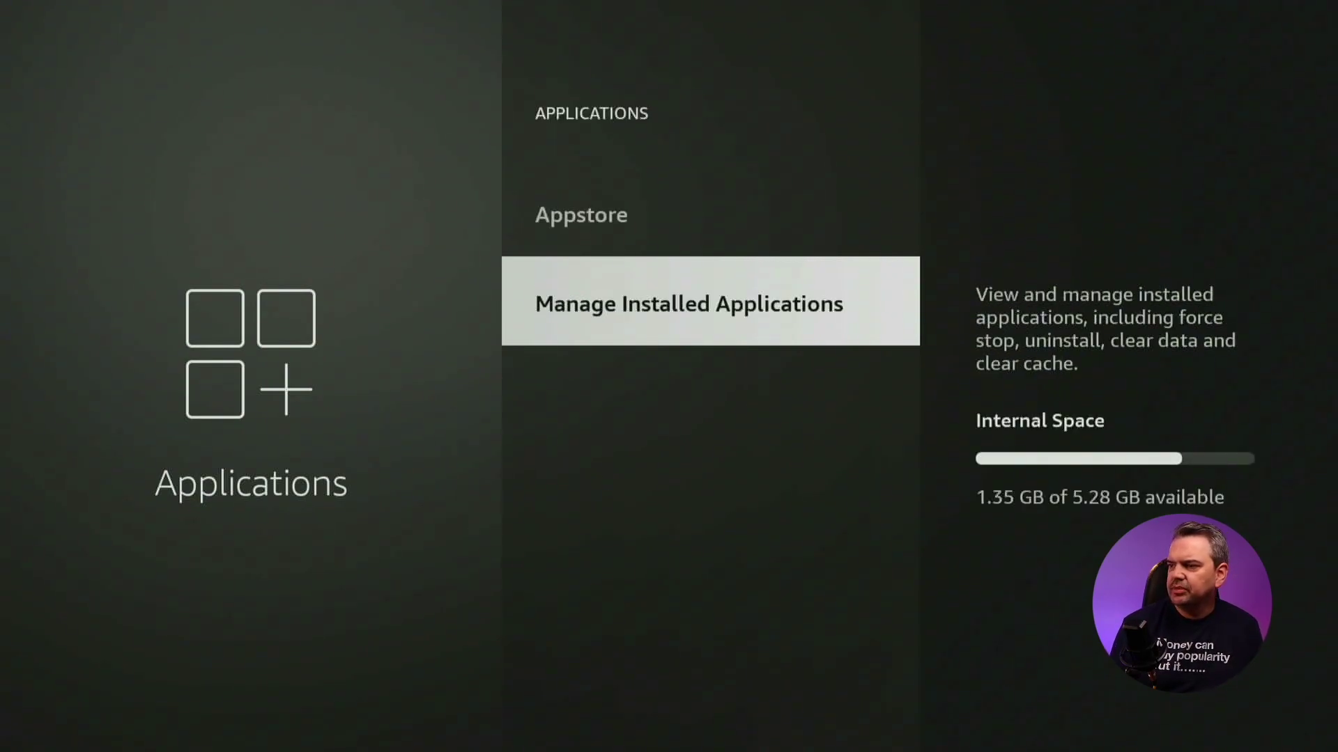